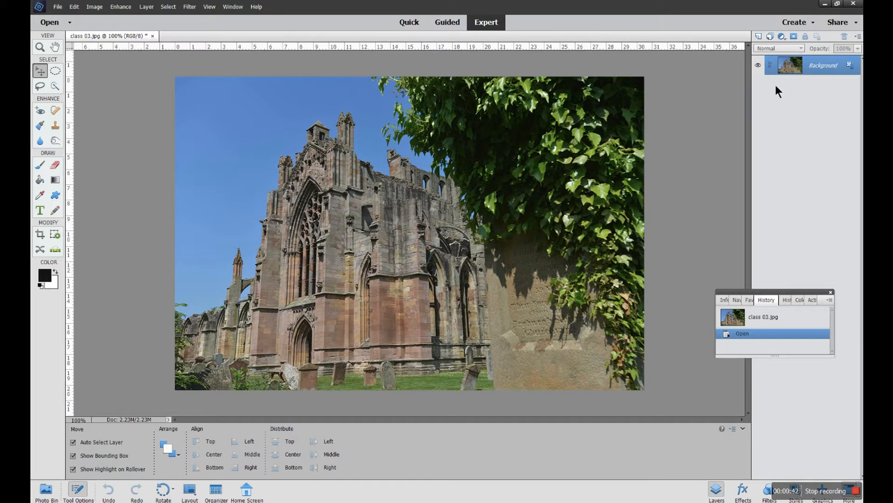
Step: Draw a large black heart custom shape over the abbey photo and delete the resulting shape layer
left_click(55, 196)
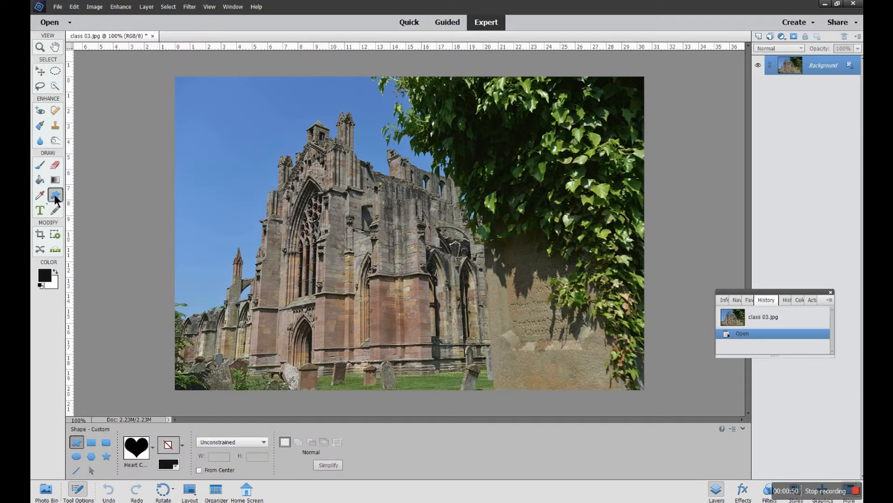
left_click_drag(257, 109, 468, 346)
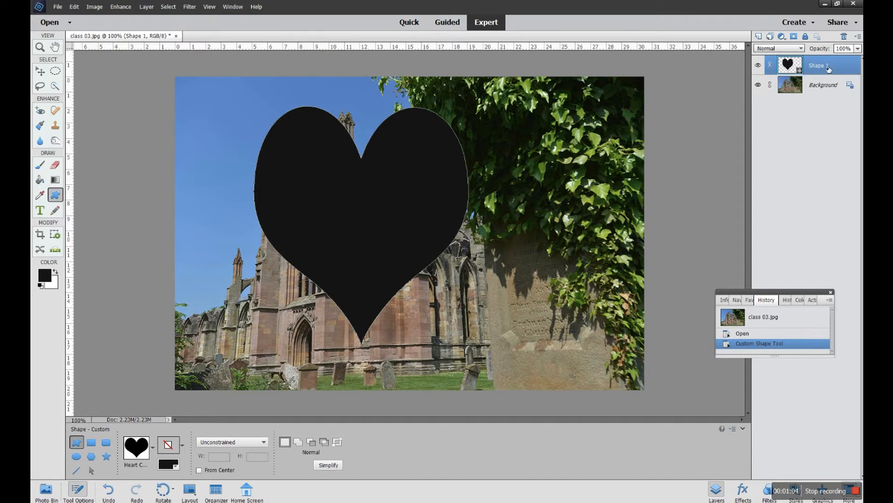
left_click_drag(830, 70, 846, 39)
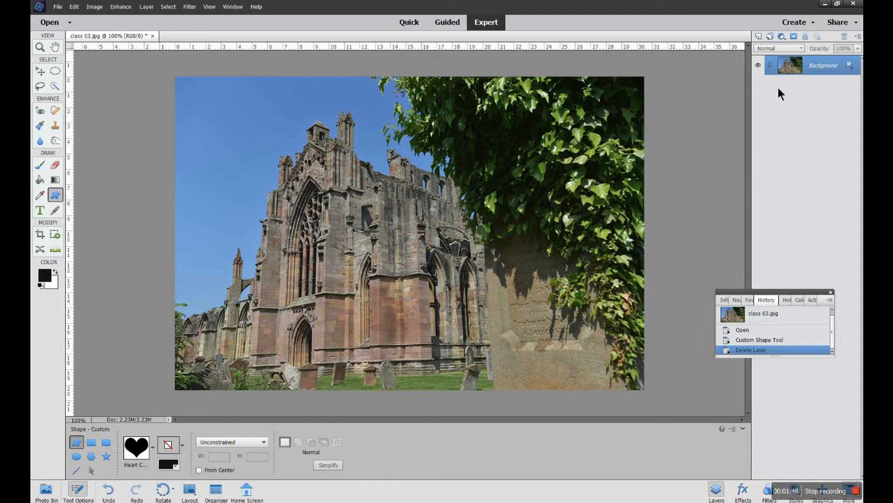
Step: Duplicate the Background layer within class 03.jpg as Background copy
right_click(819, 70)
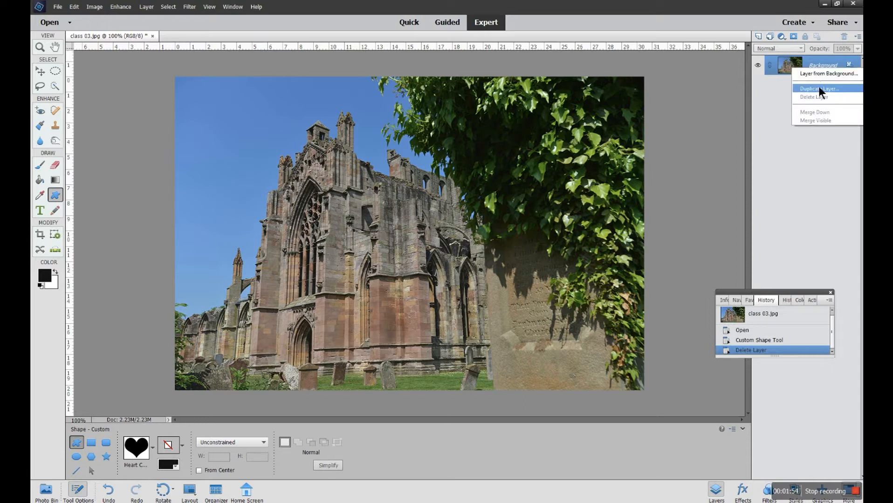
left_click(819, 88)
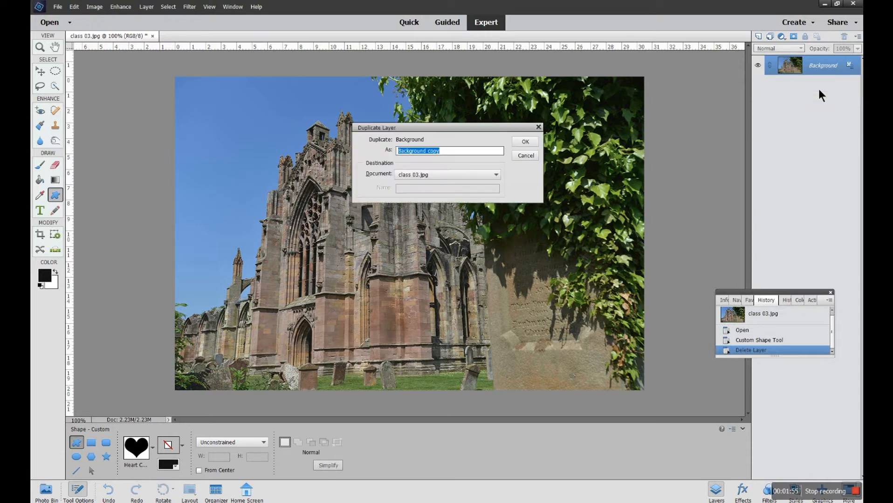
left_click(529, 141)
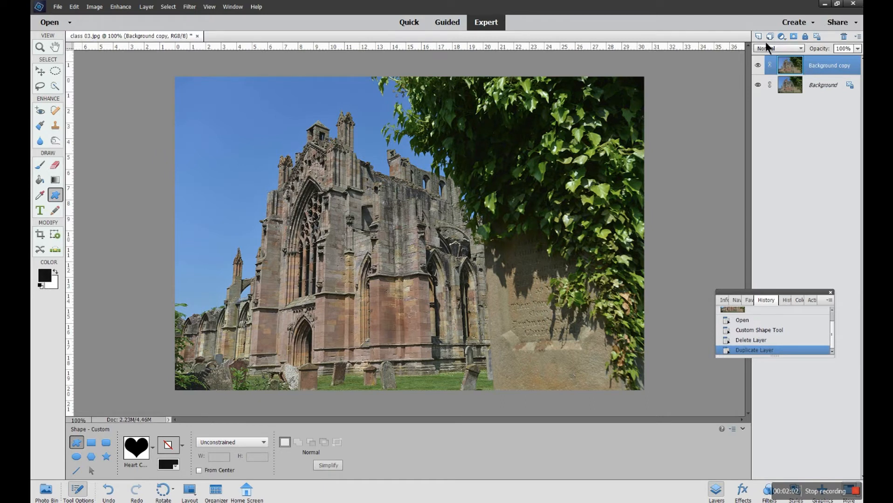
Step: Add a new blank layer above Background copy and fill it with the Background Color in Normal mode at 100% opacity
left_click(761, 39)
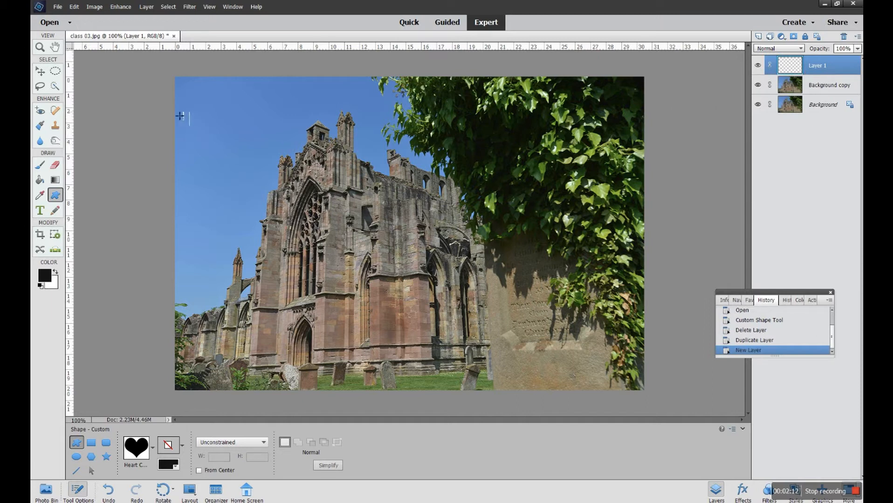
left_click(74, 7)
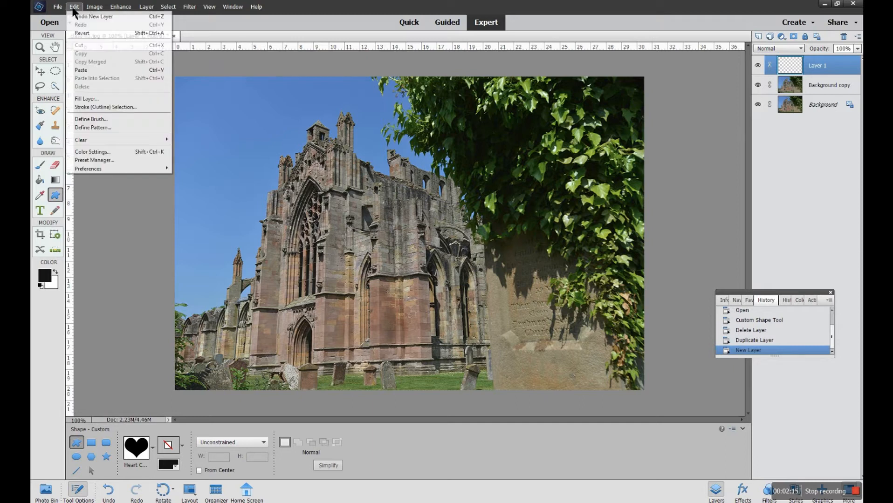
left_click(82, 100)
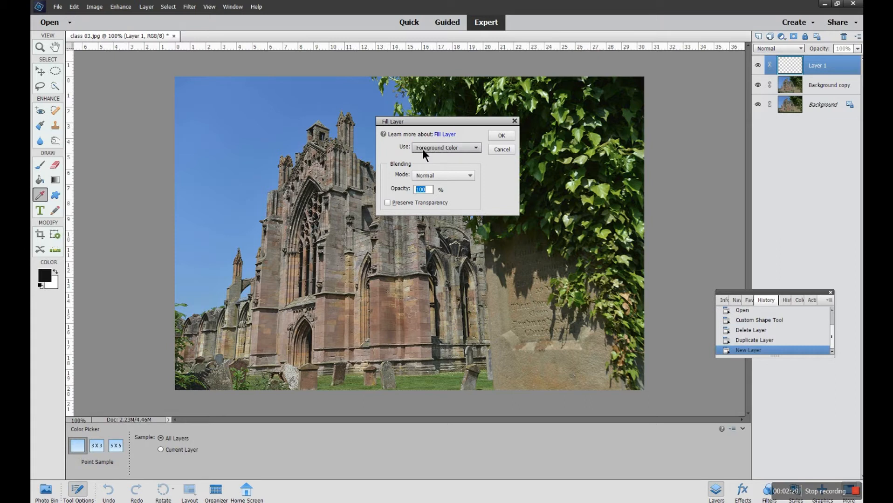
left_click(473, 145)
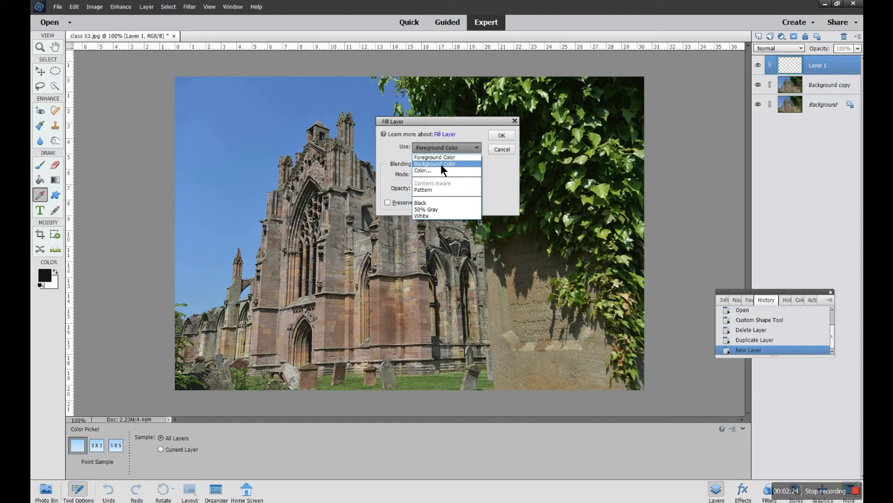
left_click(441, 165)
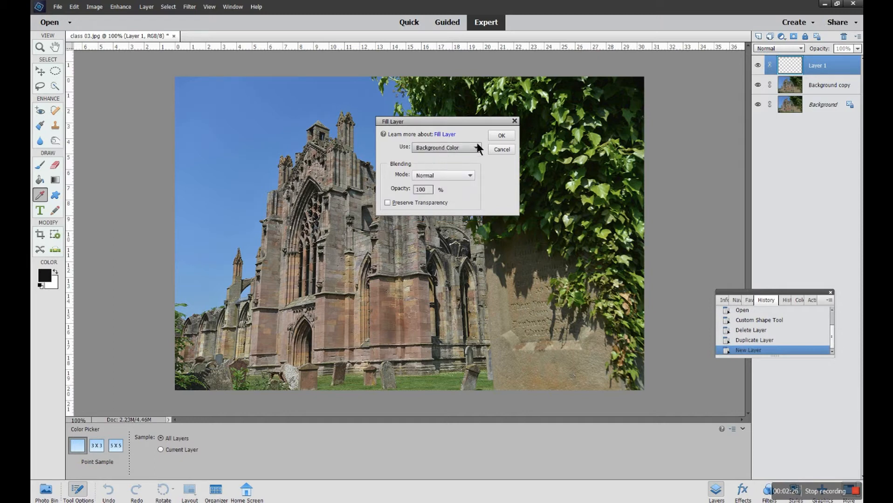
left_click(492, 139)
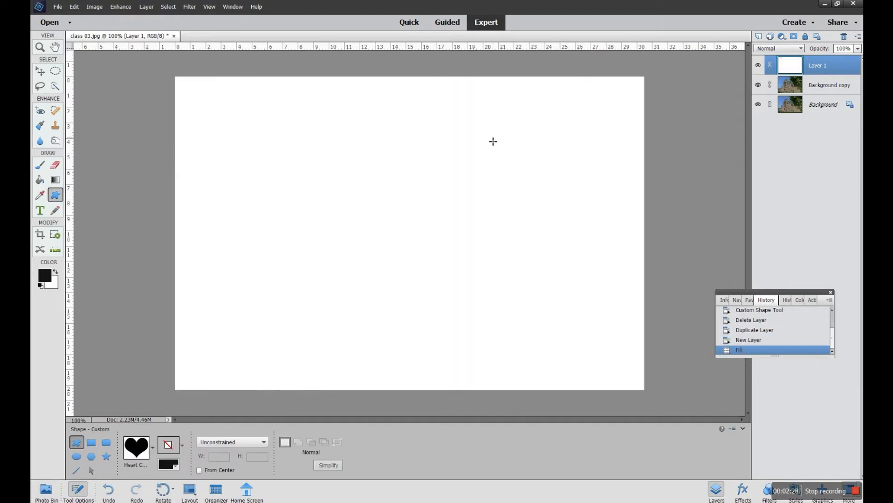
Step: Move the white Layer 1 below Background copy and return it to the top of the layer stack
left_click_drag(828, 68, 830, 96)
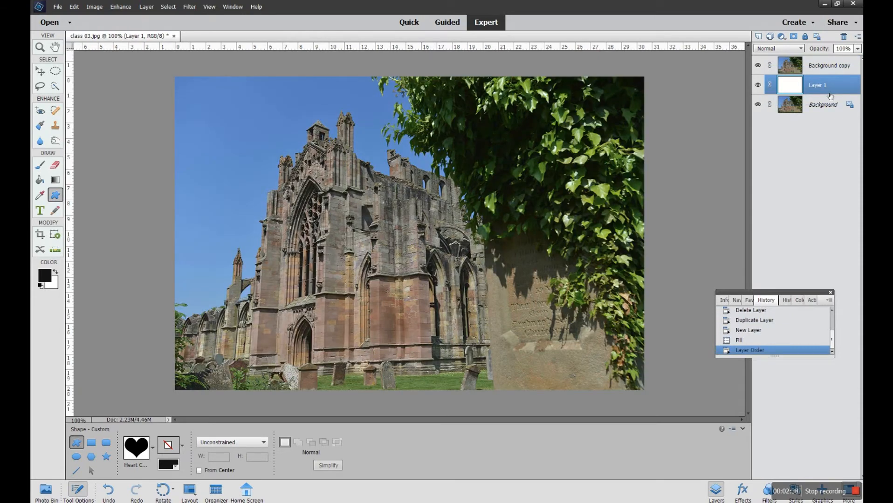
left_click_drag(818, 86, 820, 62)
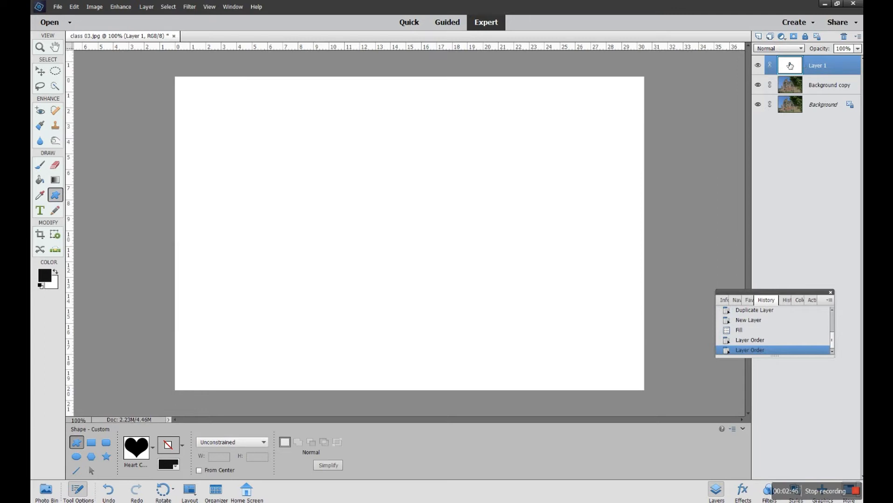
mouse_move(817, 71)
left_mouse_down()
mouse_move(817, 96)
mouse_move(815, 66)
left_mouse_up()
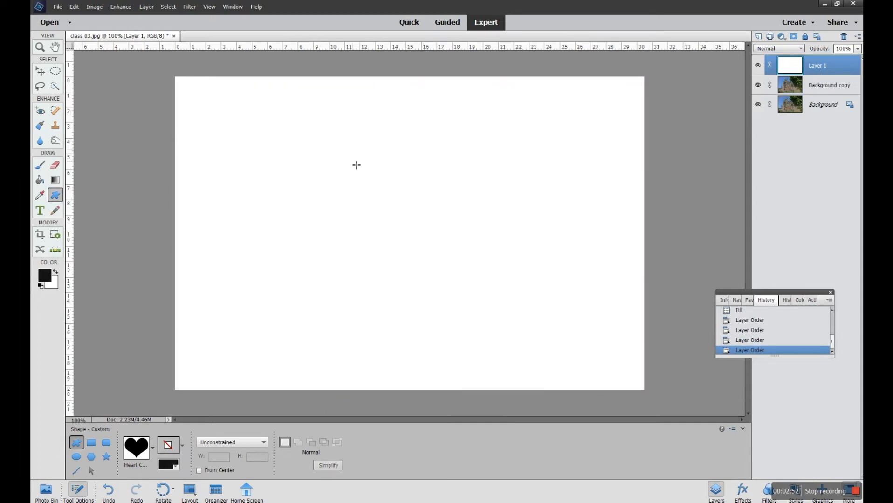
Step: Try cutting a wide, flat elliptical opening out of the white Layer 1, and undo the cut
left_click(57, 70)
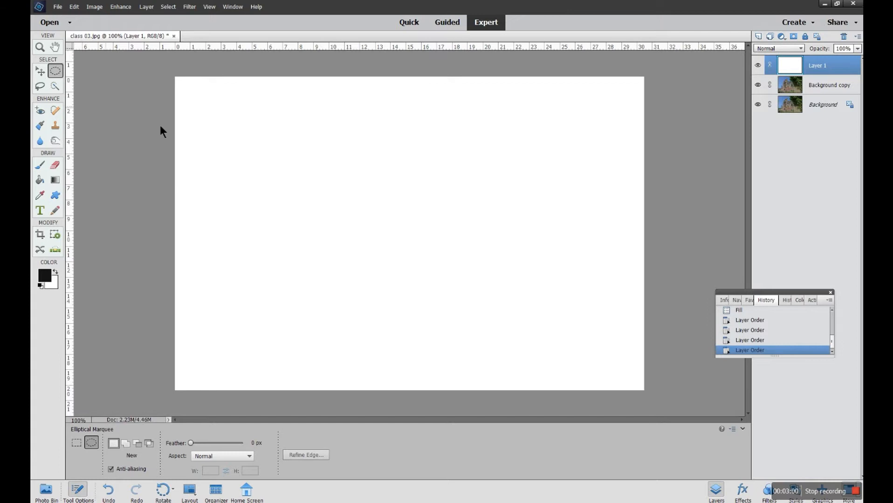
left_click_drag(209, 155, 613, 317)
mouse_move(378, 221)
left_mouse_down()
mouse_move(362, 195)
mouse_move(394, 221)
mouse_move(371, 203)
mouse_move(387, 208)
left_mouse_up()
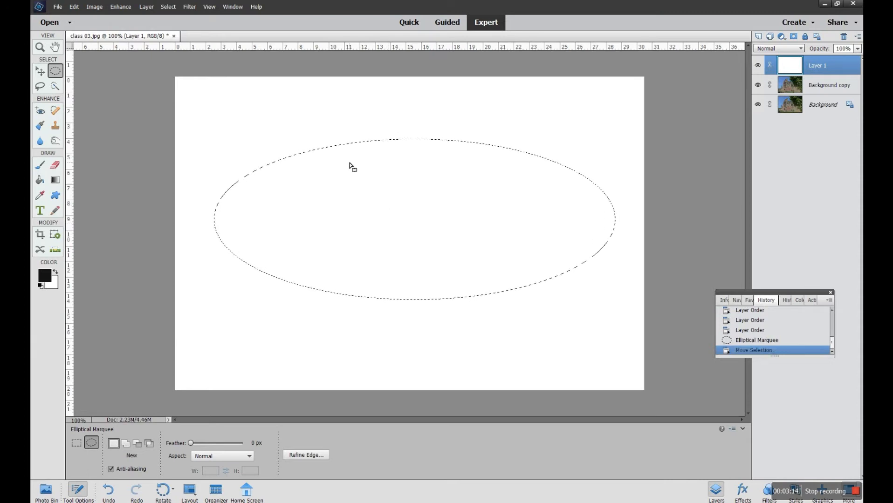
left_click(71, 7)
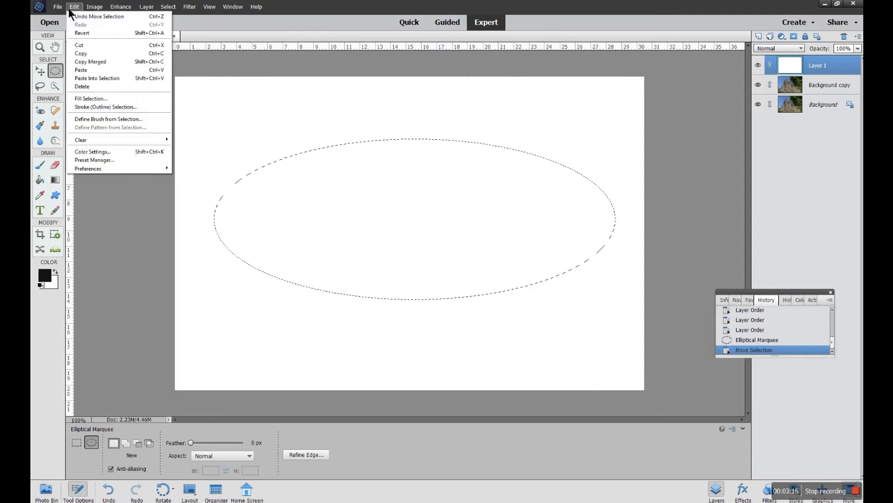
left_click(78, 46)
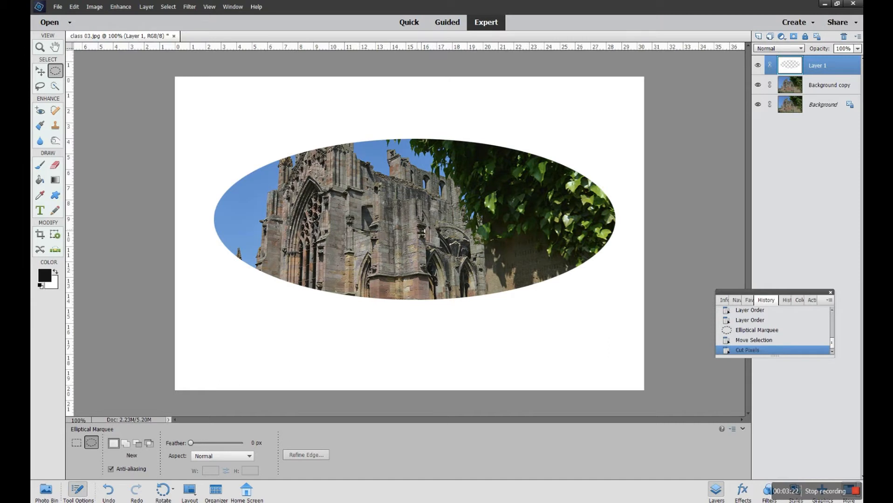
left_click(108, 489)
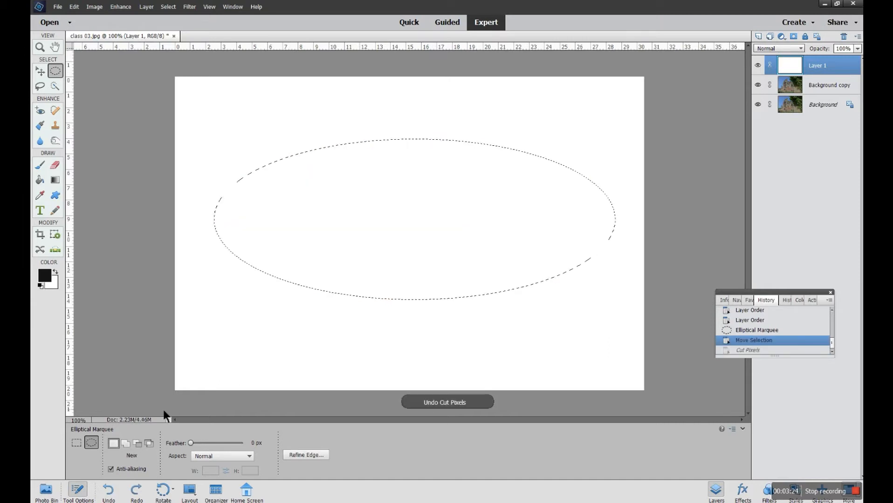
Step: Draw a taller elliptical selection, centre it on the canvas, and cut it out of the white Layer 1
left_click_drag(211, 120, 618, 351)
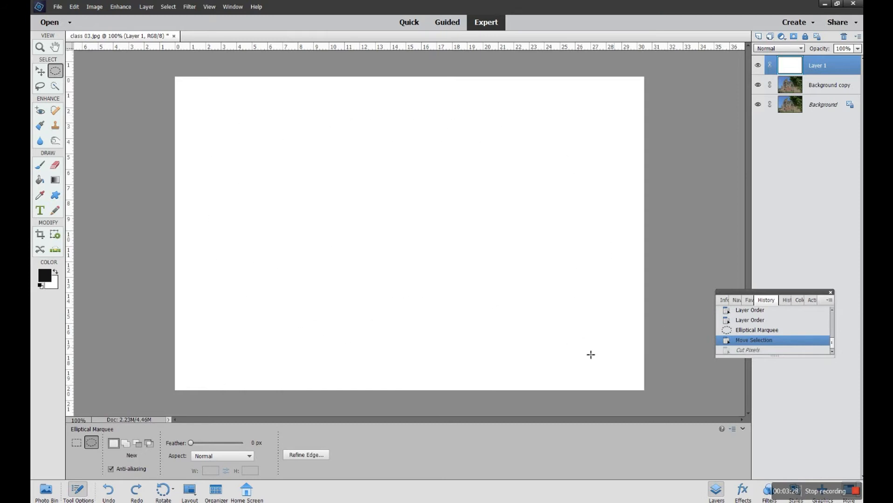
left_click_drag(422, 250, 419, 241)
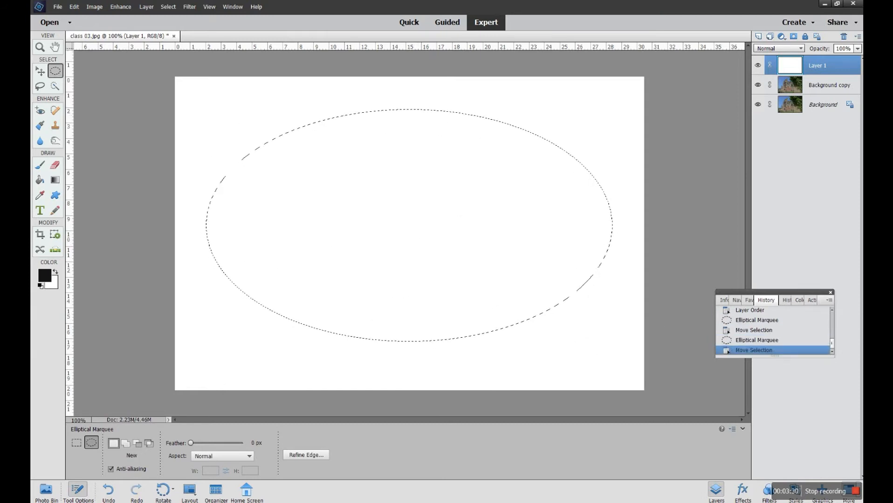
left_click(74, 8)
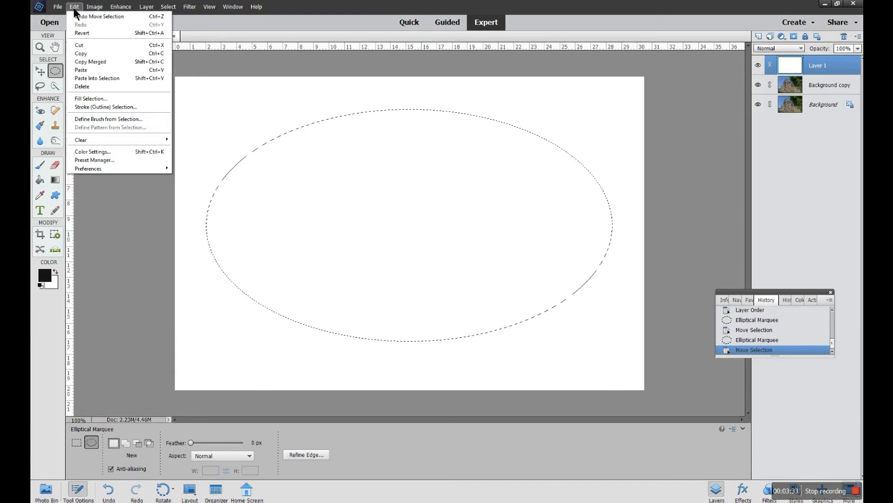
left_click(77, 46)
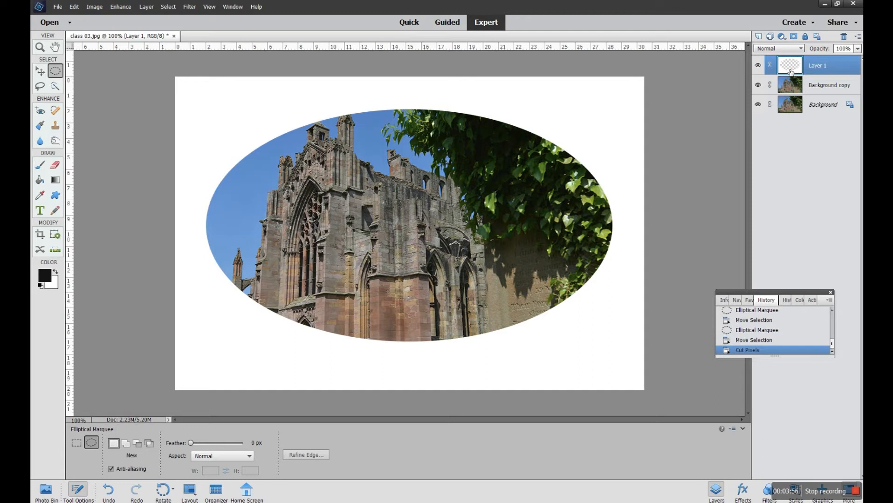
Step: Scale the Background copy layer to 96.48% with constrained proportions and reposition it behind the oval opening
left_click(820, 86)
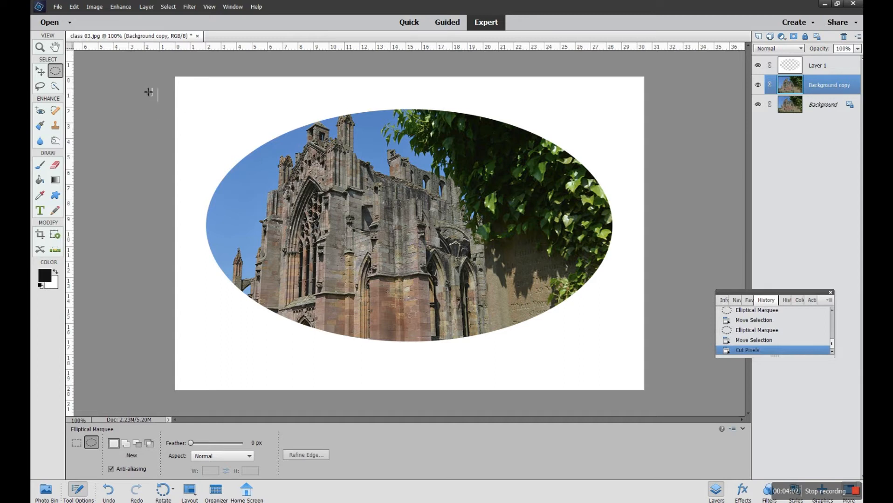
left_click(40, 72)
left_click_drag(424, 205, 453, 243)
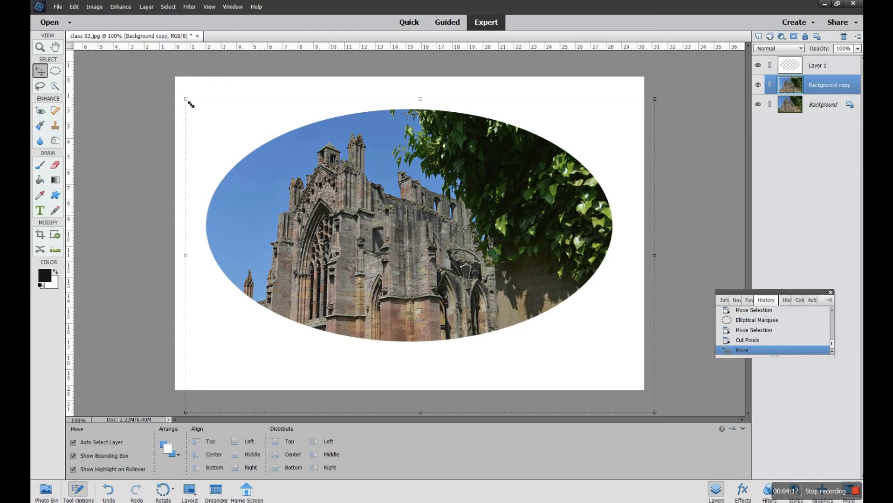
left_click_drag(188, 102, 234, 131)
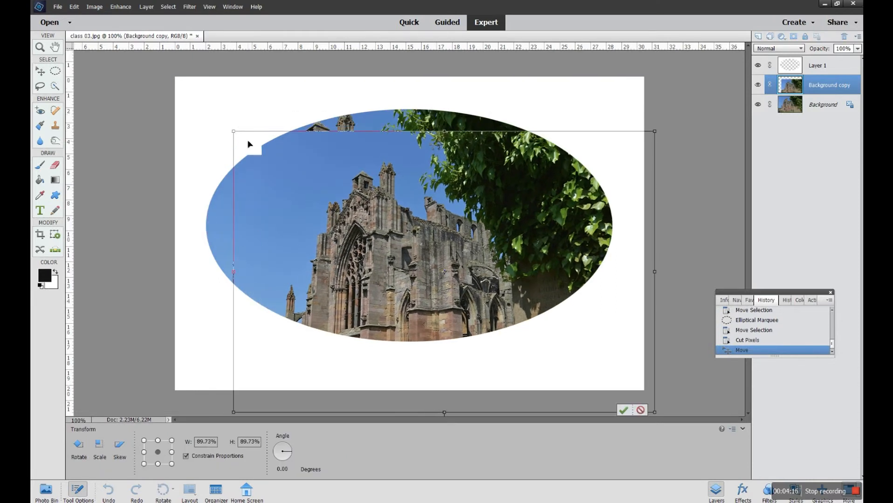
left_click_drag(237, 133, 205, 112)
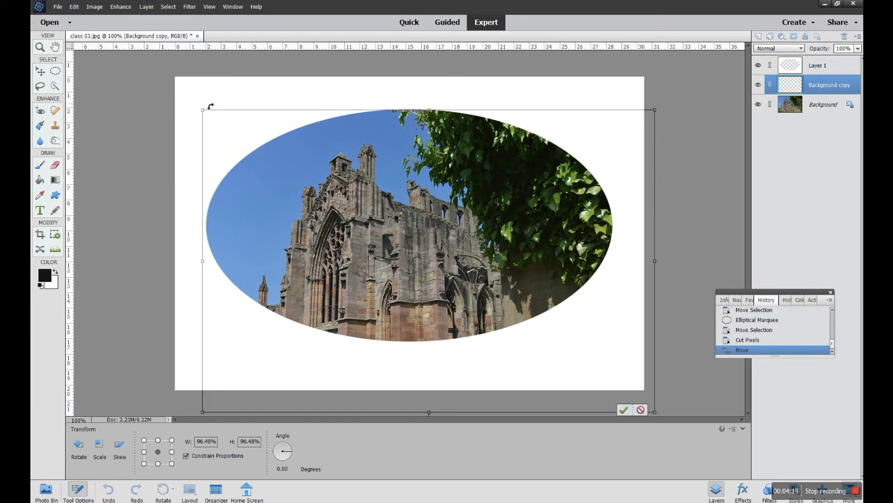
left_click(623, 410)
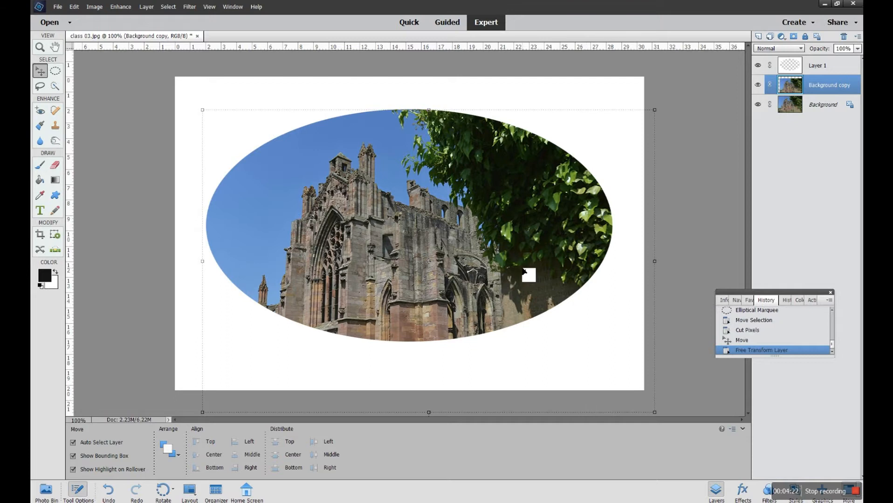
mouse_move(485, 245)
left_mouse_down()
mouse_move(464, 229)
mouse_move(496, 238)
left_mouse_up()
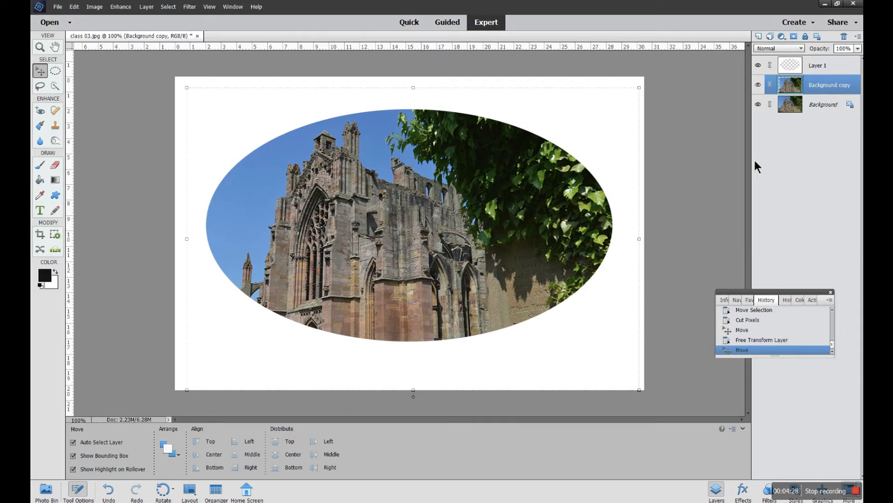
Step: Duplicate the original Background layer as Background copy 2
left_click(811, 70)
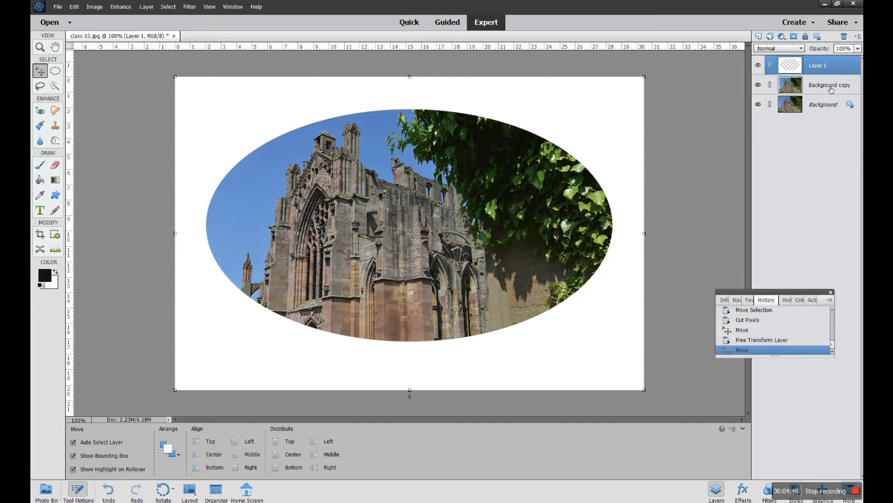
left_click(826, 105)
right_click(818, 103)
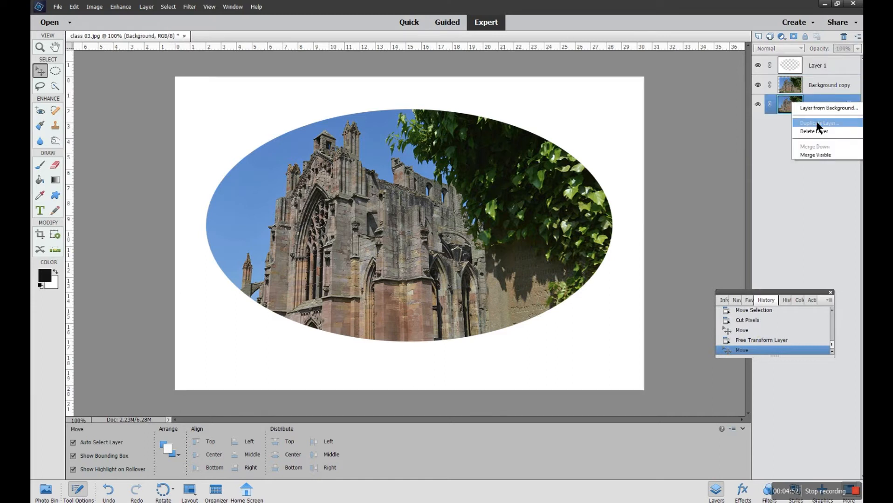
left_click(818, 123)
left_click(525, 142)
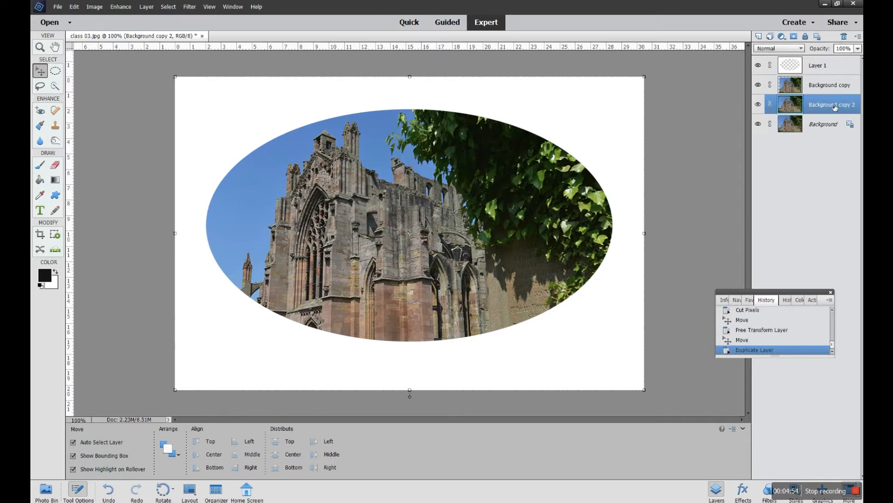
Step: Move Background copy 2 to the top of the layer stack and hide Layer 1 and Background copy
left_click_drag(834, 107, 790, 69)
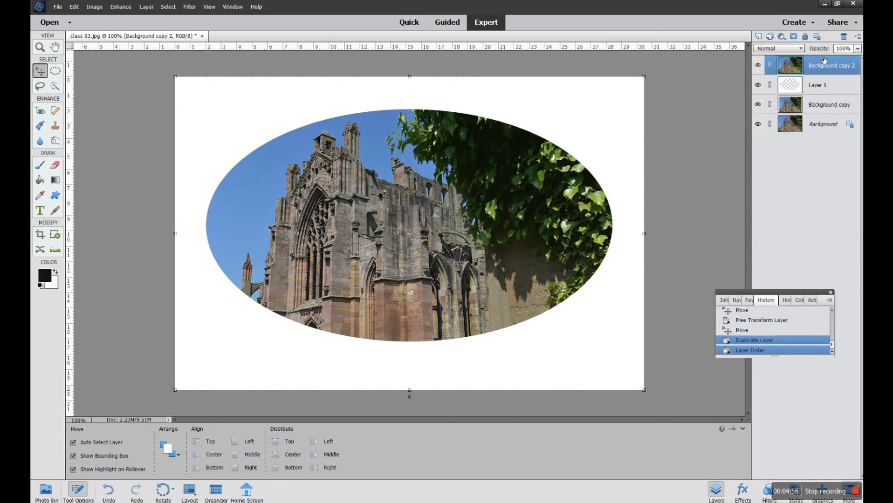
left_click(758, 84)
left_click(758, 104)
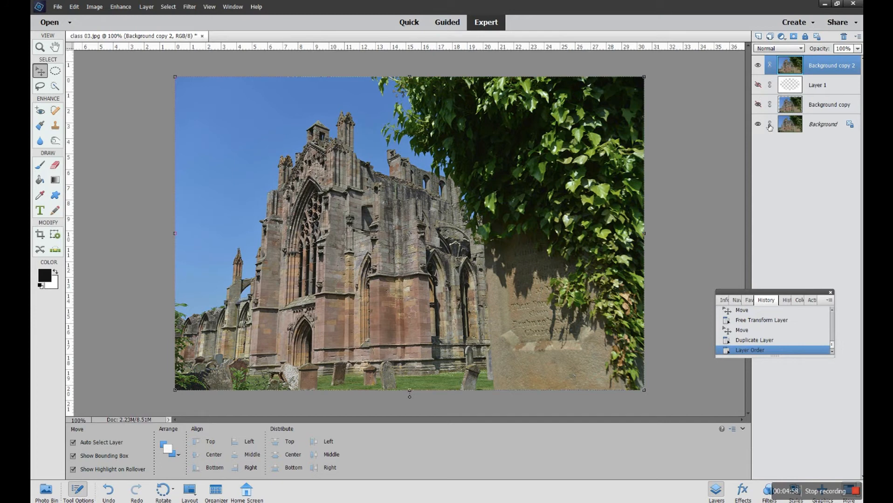
Step: Hide the Background layer, then draw a wide elliptical selection nearly spanning Background copy 2 and centre it on the canvas
left_click(758, 125)
left_click(56, 71)
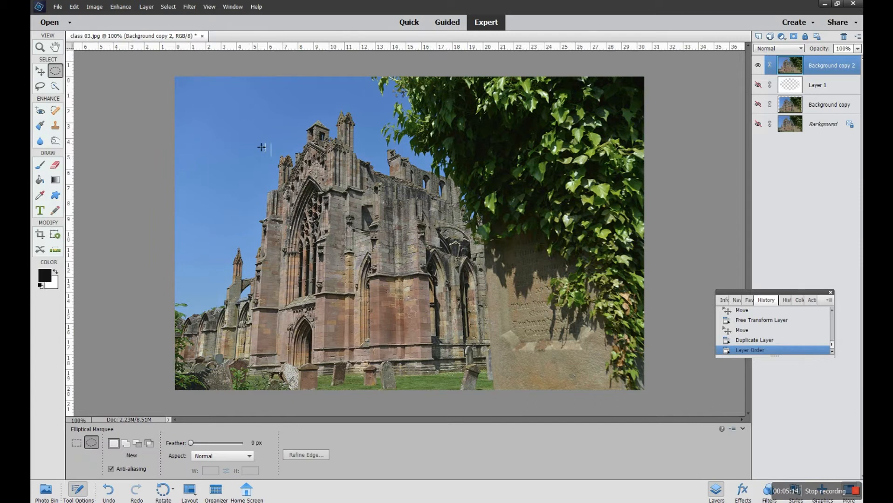
left_click_drag(192, 110, 642, 366)
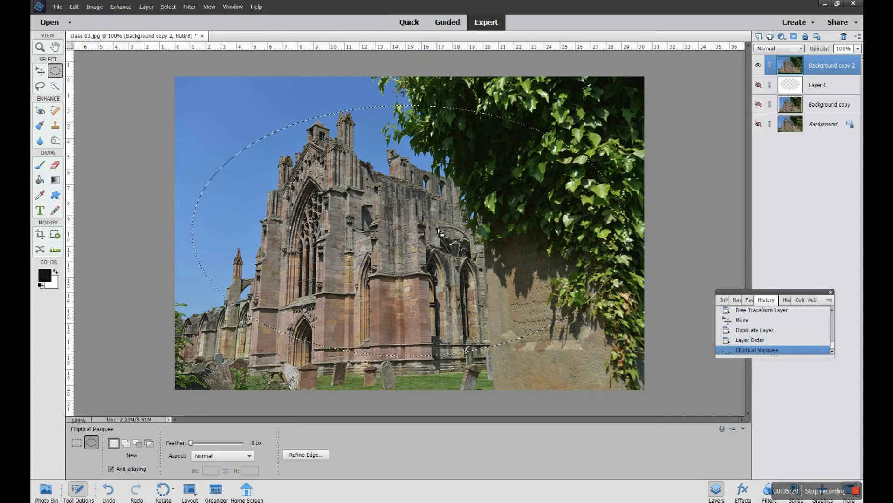
left_click_drag(434, 234, 439, 227)
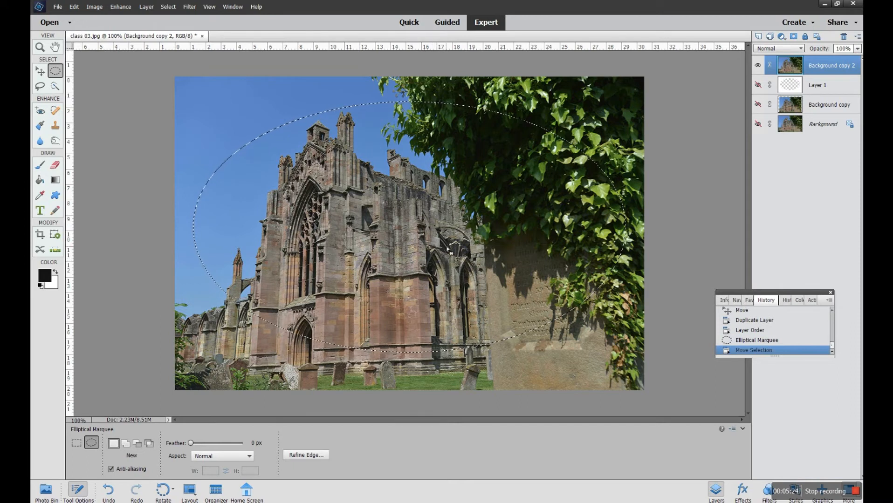
Step: Soften the elliptical selection with Refine Edge, using a 3.4 px feather and output to Selection
left_click(306, 455)
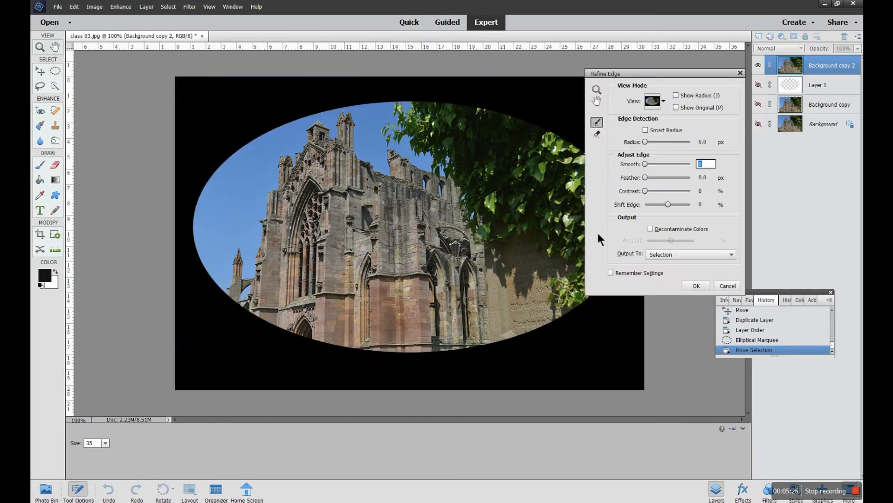
left_click_drag(646, 178, 652, 178)
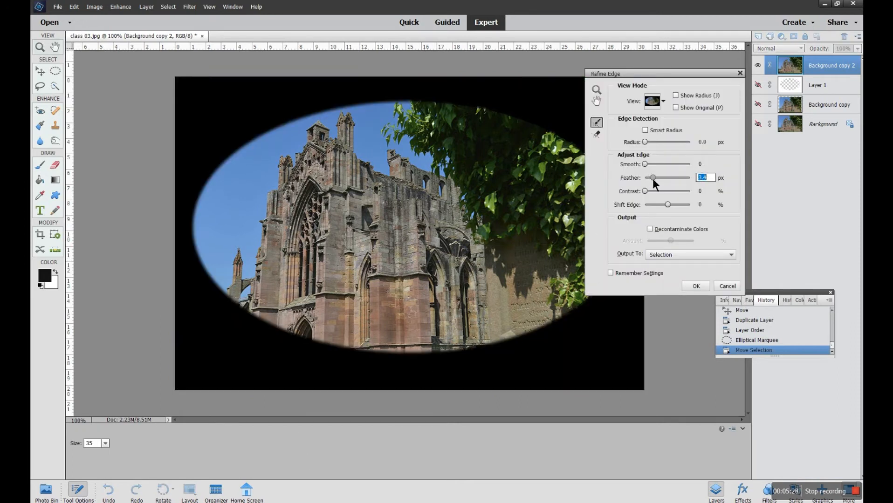
left_click(690, 287)
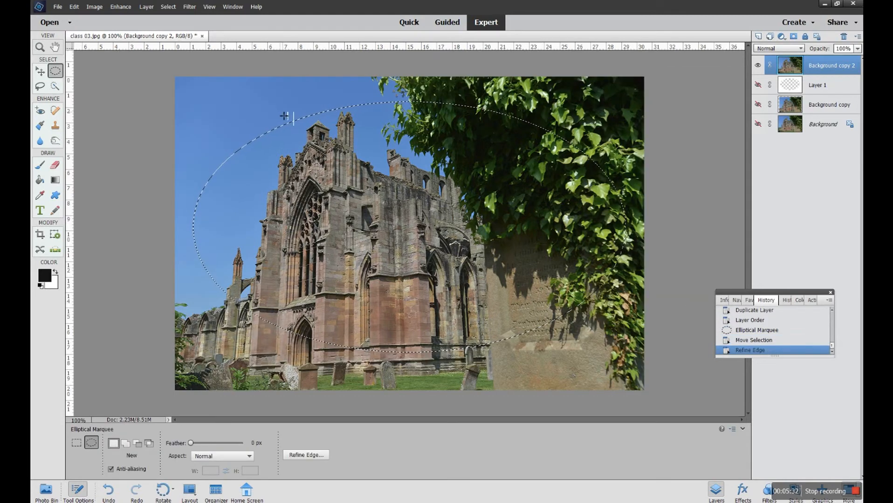
Step: Invert the selection and cut the area outside the oval from Background copy 2
left_click(169, 7)
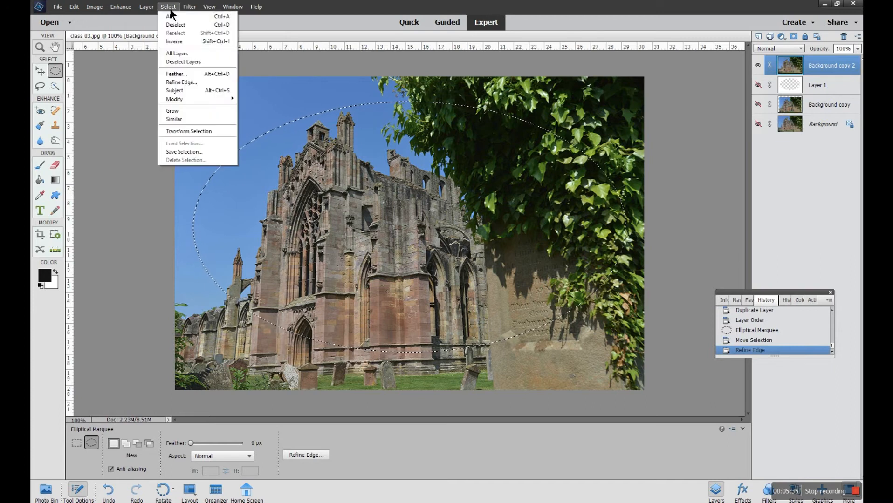
left_click(174, 42)
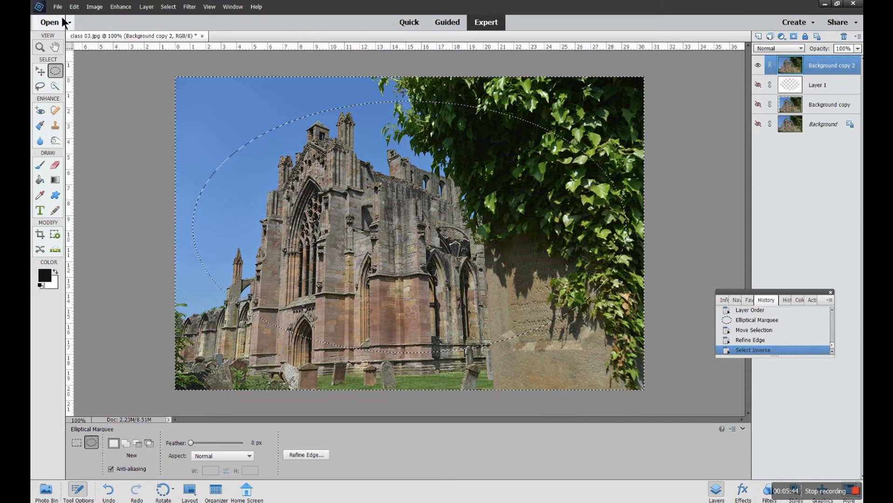
left_click(74, 7)
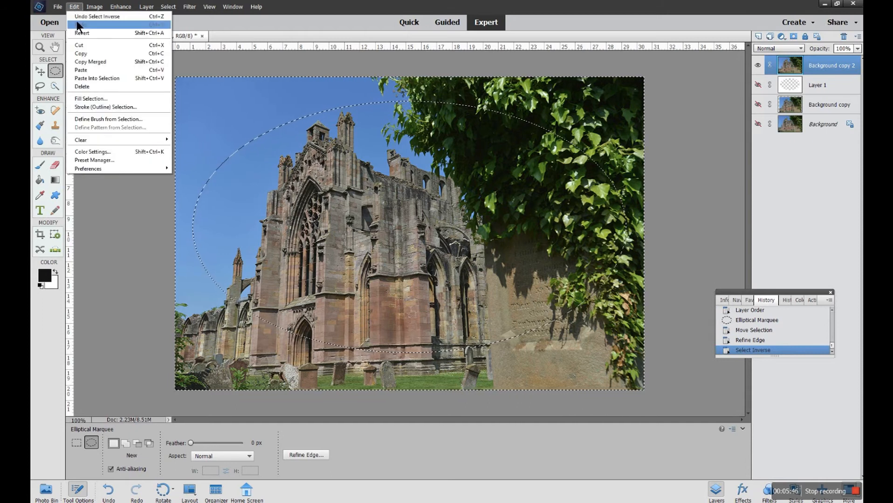
left_click(80, 46)
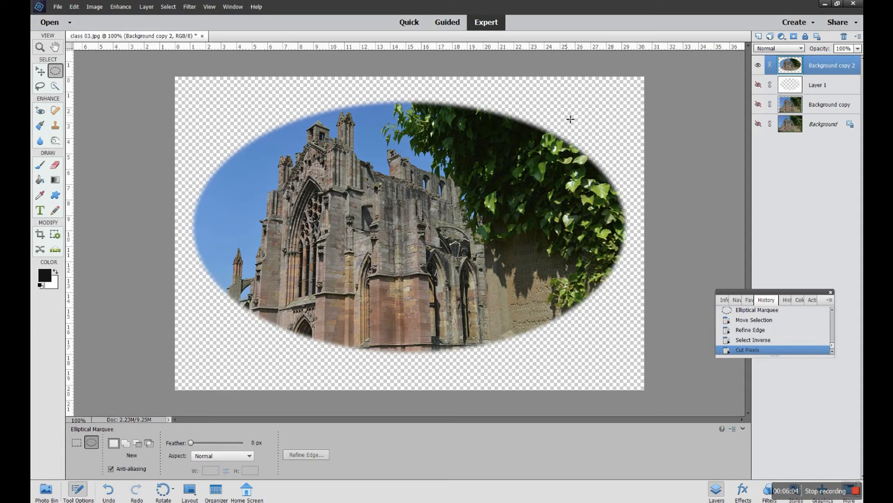
Step: Fill a new layer with dark green #3b663b sampled from the ivy, and place it directly below Background copy 2
left_click(759, 37)
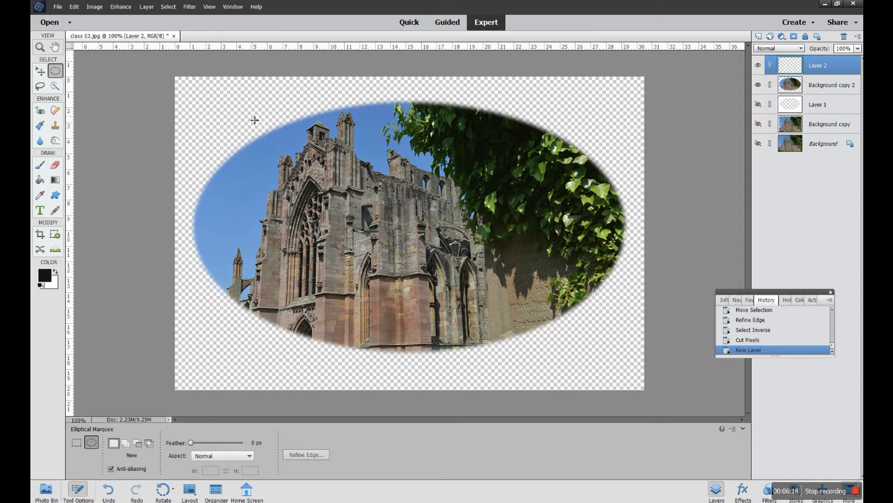
left_click(73, 8)
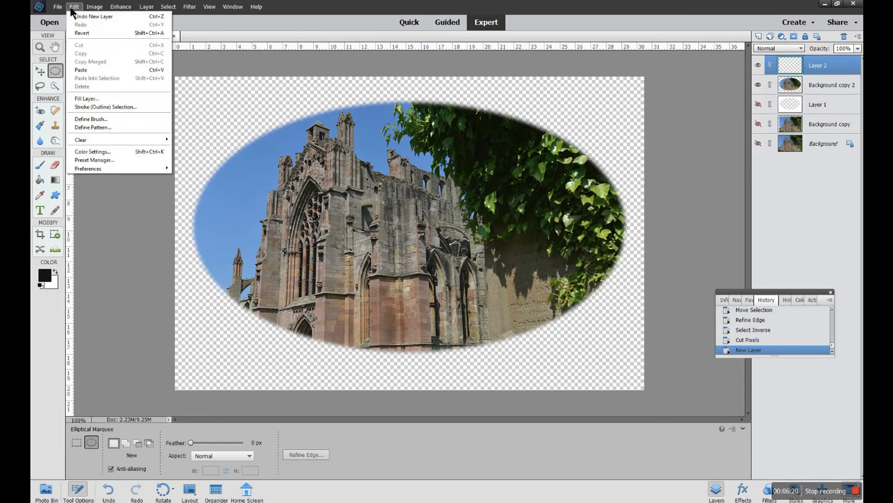
left_click(84, 98)
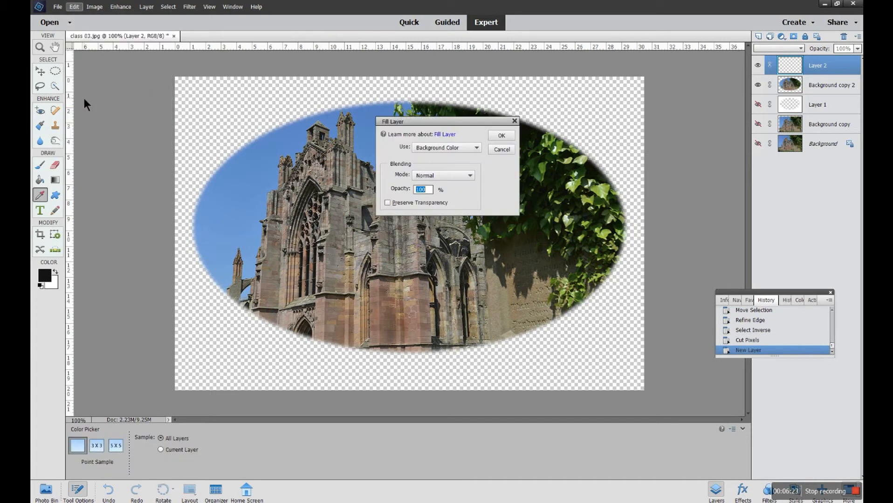
left_click(465, 149)
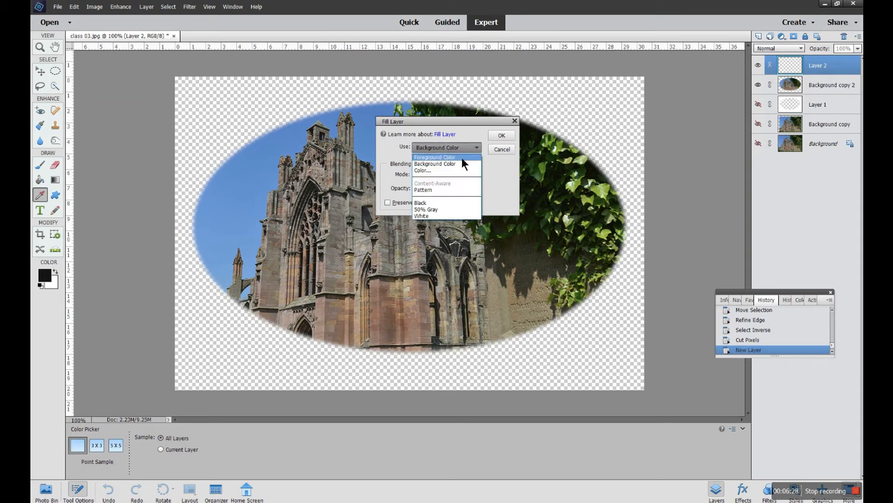
left_click(420, 171)
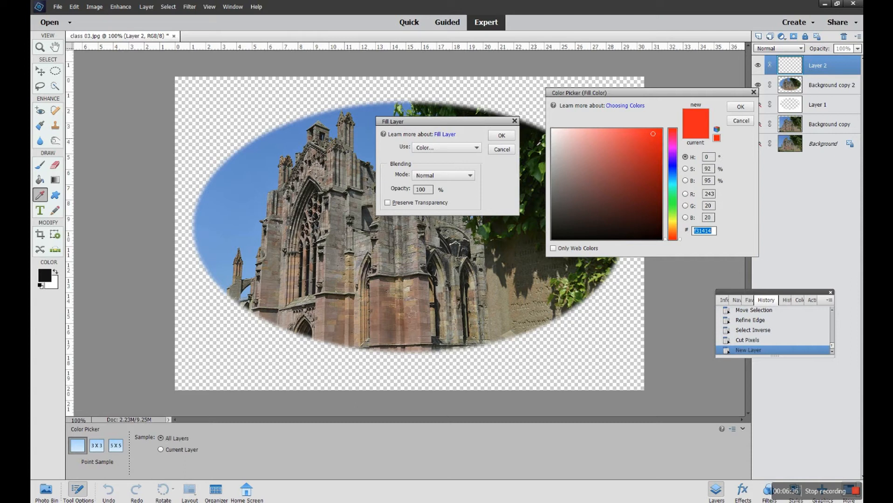
left_click(534, 161)
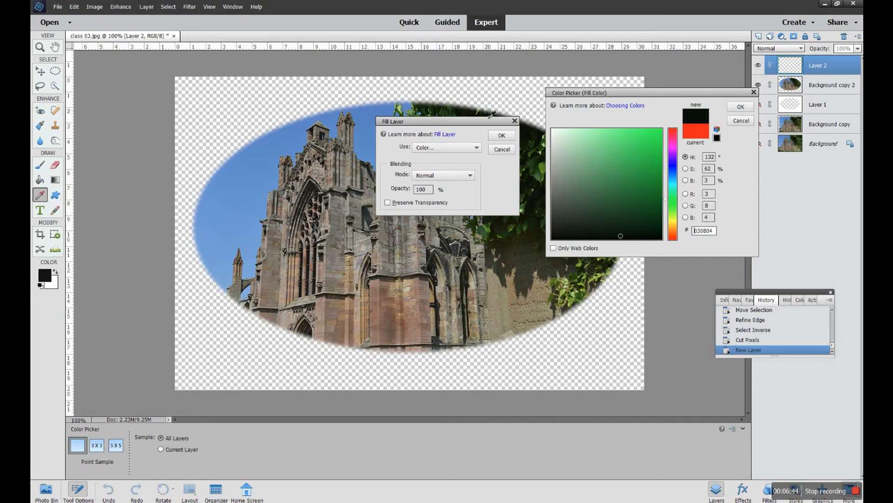
left_click(571, 285)
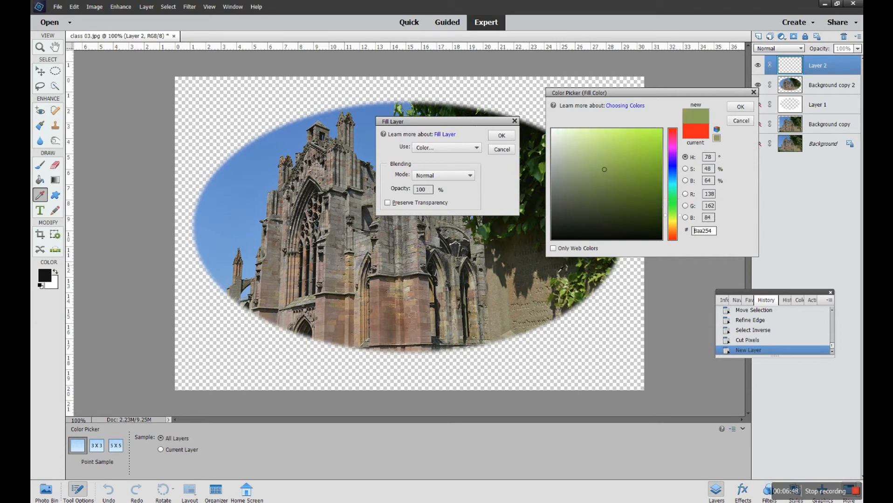
left_click(541, 180)
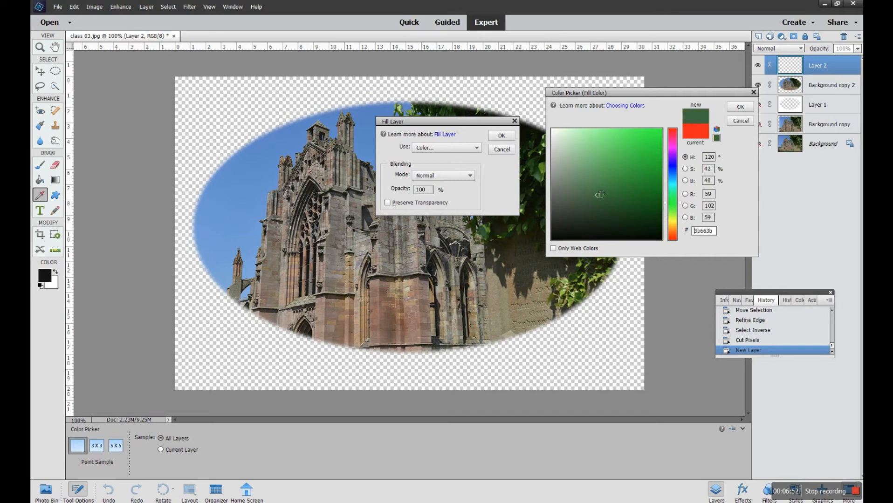
left_click(736, 107)
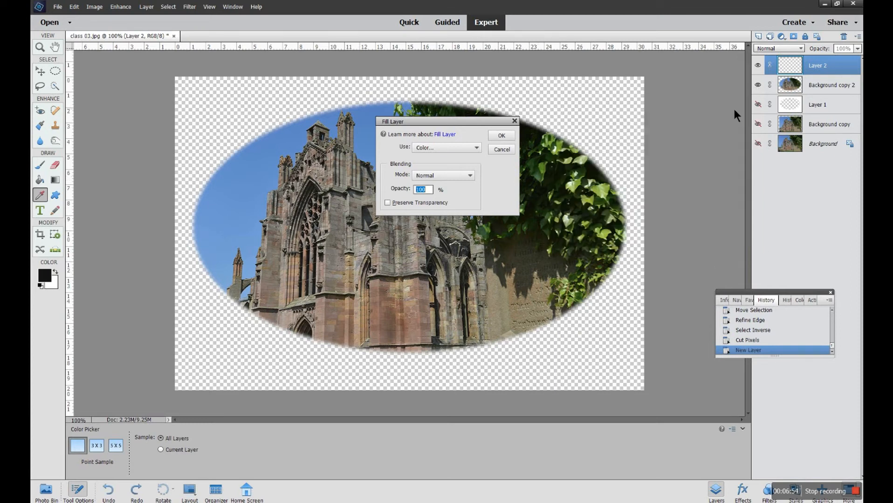
left_click(496, 134)
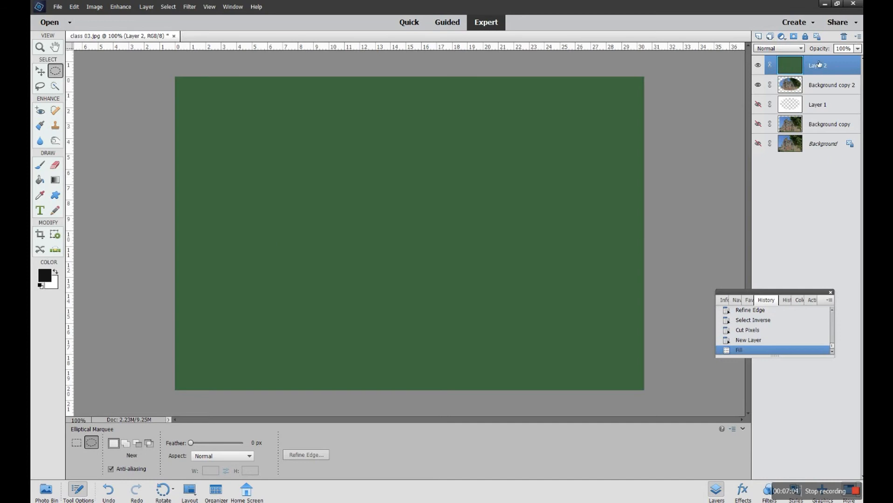
left_click_drag(824, 64, 822, 98)
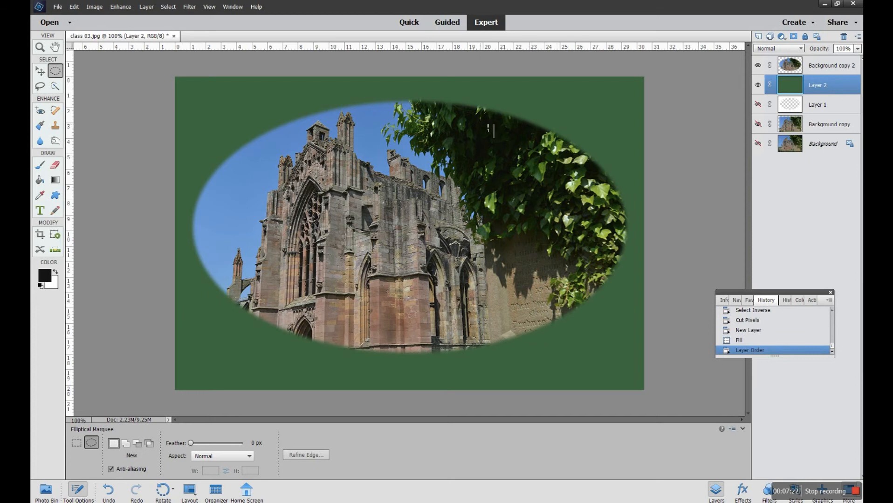
Step: Add a new layer above Background copy 2 and draw an elliptical selection on it, slightly smaller than the oval photo
left_click(819, 66)
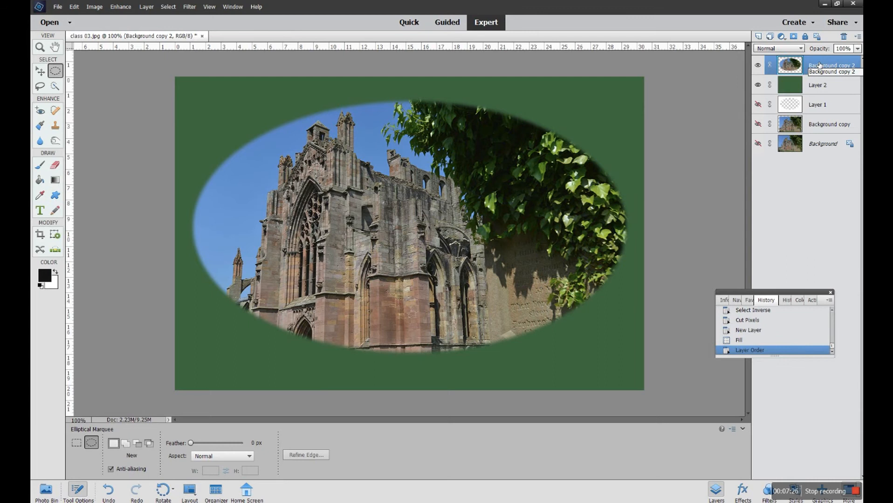
left_click(758, 37)
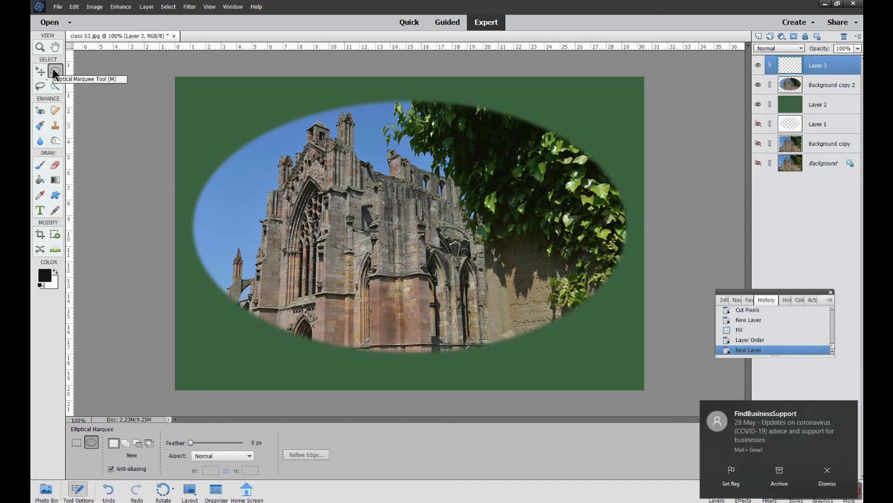
left_click(851, 409)
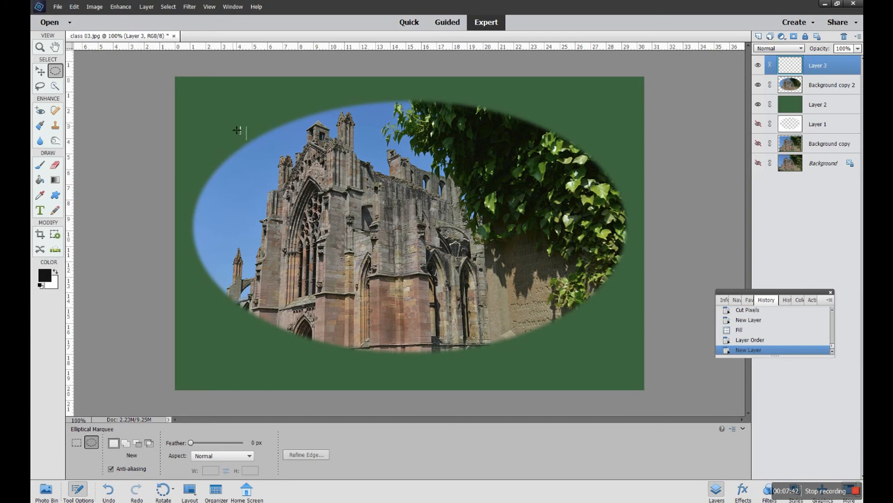
left_click_drag(268, 134, 632, 346)
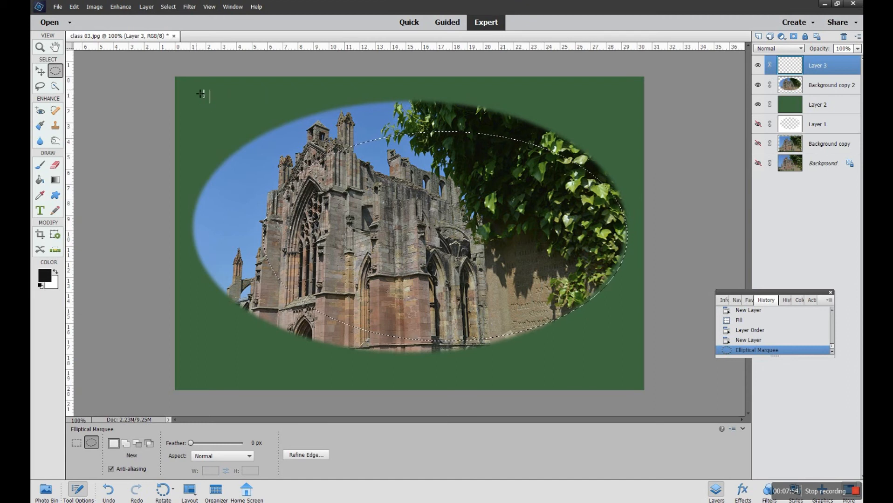
Step: Stroke the elliptical selection on Layer 3 with a black line on the outside at 100% opacity, and deselect
left_click(75, 7)
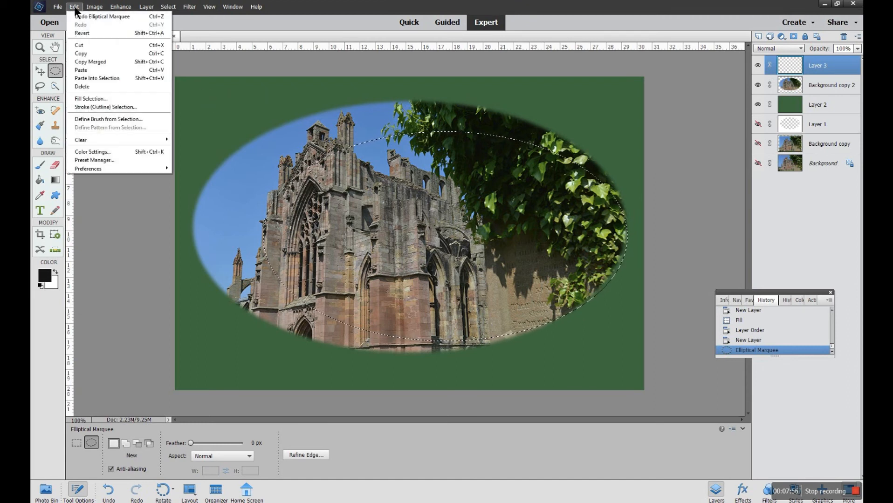
left_click(83, 107)
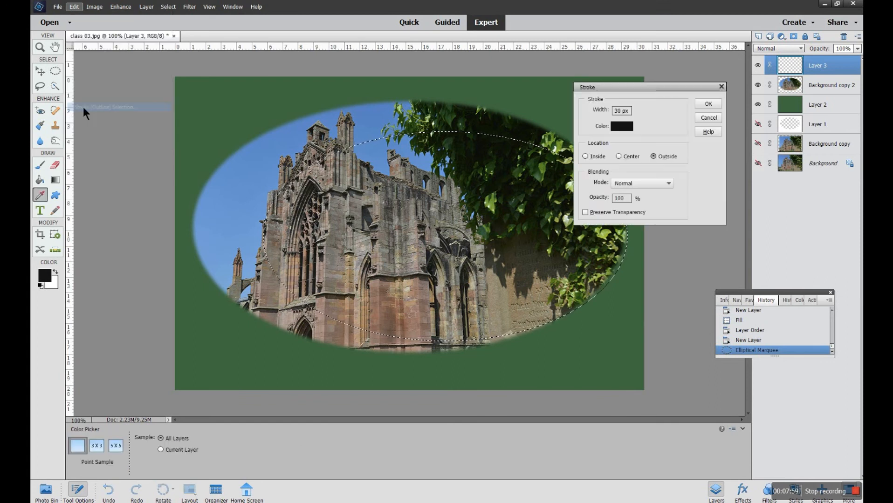
left_click(625, 116)
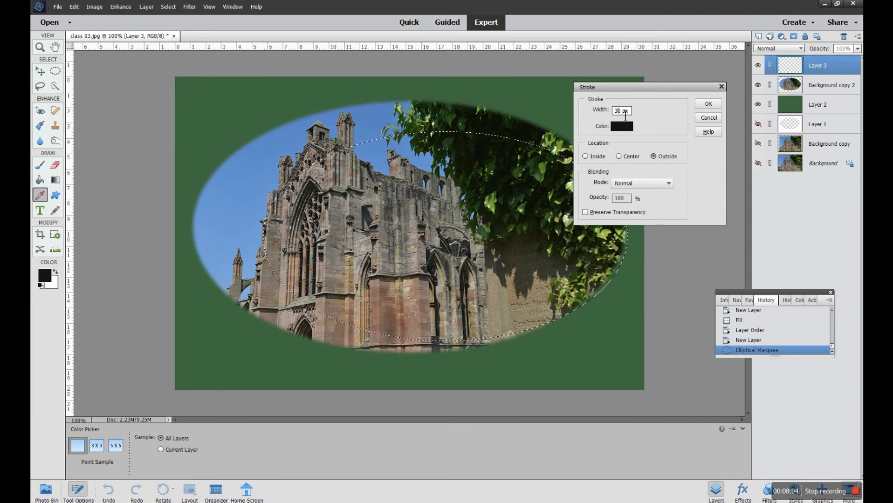
key("BackSpace")
left_click(708, 104)
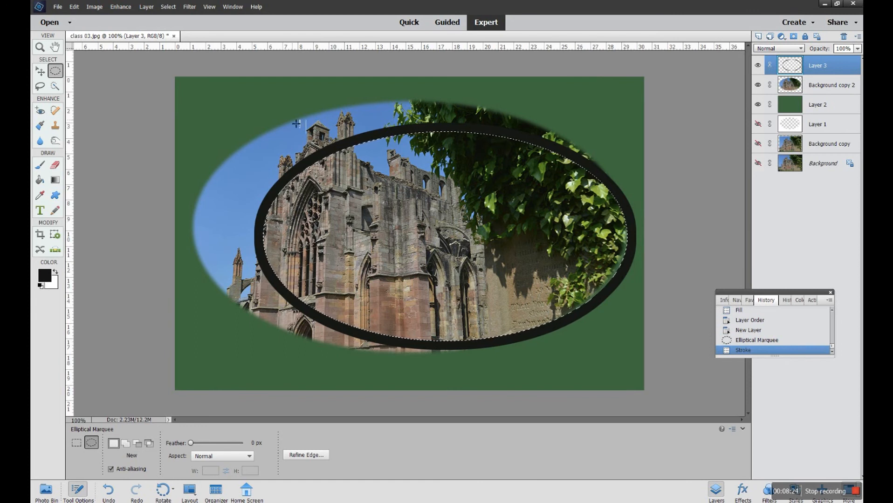
left_click(168, 6)
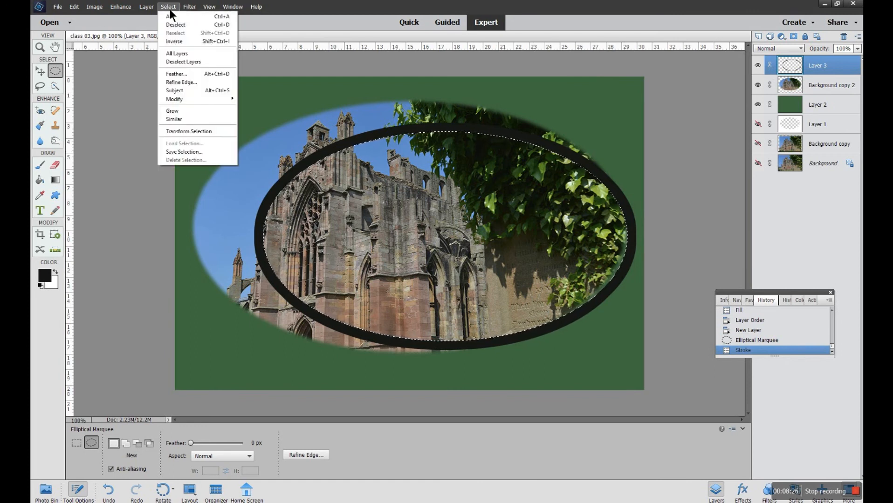
left_click(182, 24)
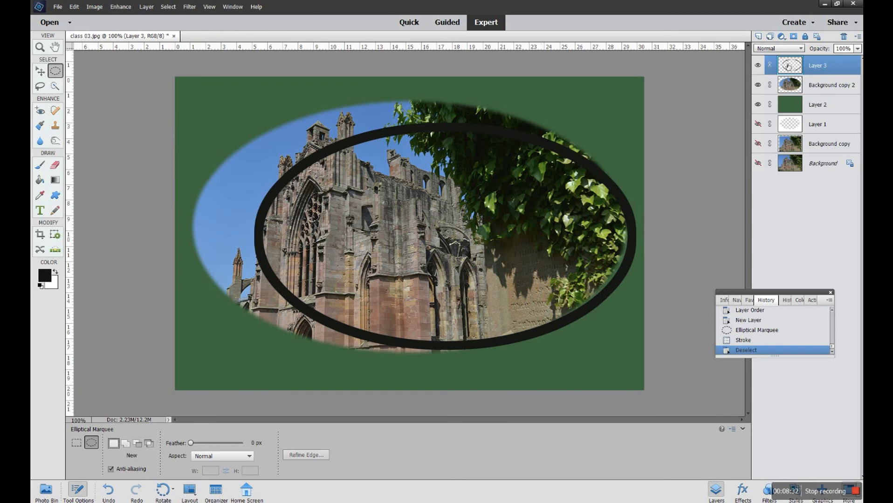
Step: Rename Layer 3 as border
double_click(823, 67)
type("b")
left_click(814, 87)
left_click(814, 87)
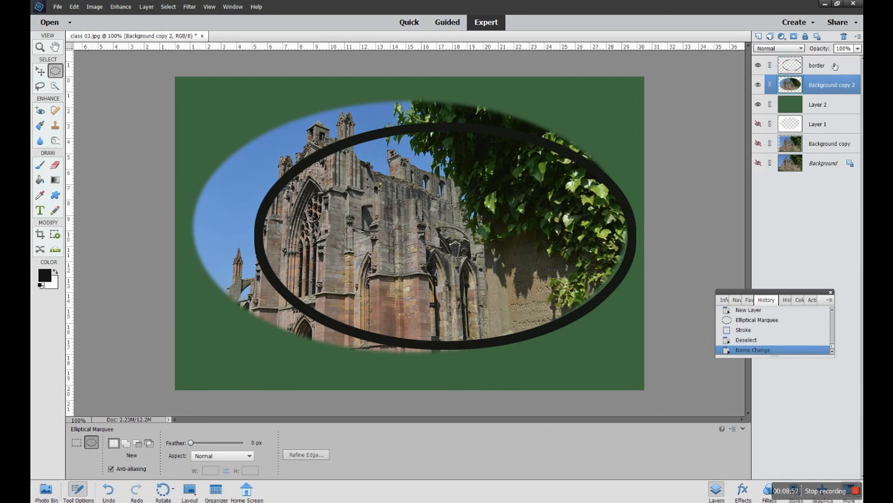
Step: Move the black oval on the border layer so that it sits centrally over the oval photo
left_click(817, 69)
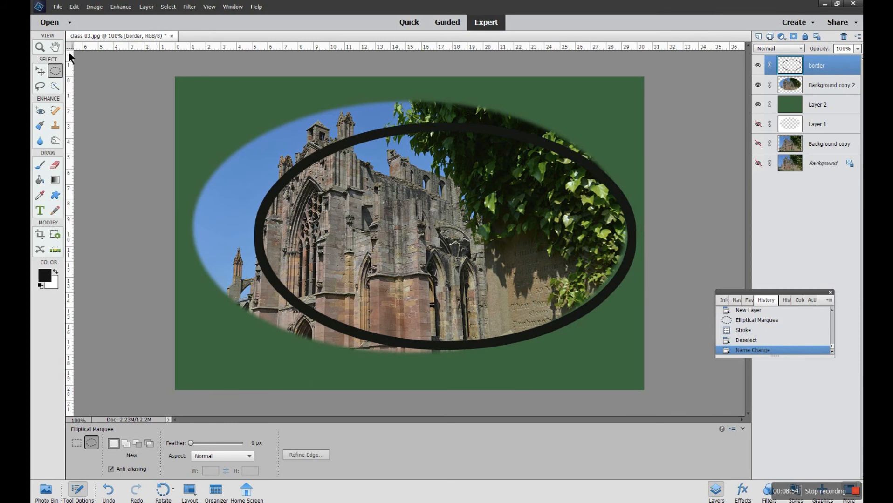
left_click(40, 73)
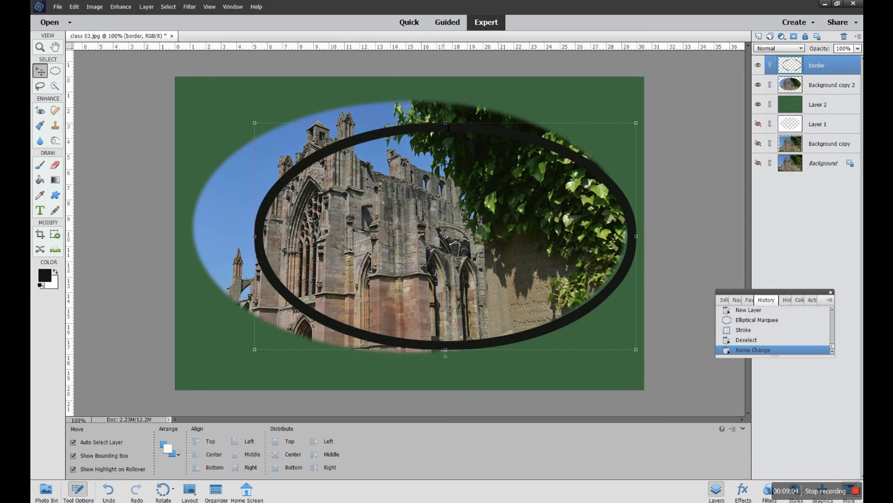
left_click_drag(453, 128, 417, 126)
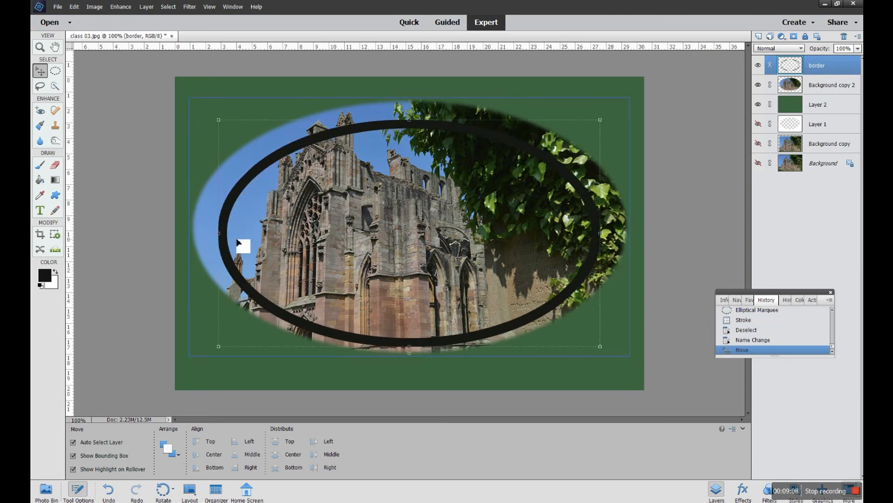
Step: Stretch the black oval on the border layer to about 116% width and 118% height so it covers the photo's feathered edge
left_click_drag(409, 119, 410, 98)
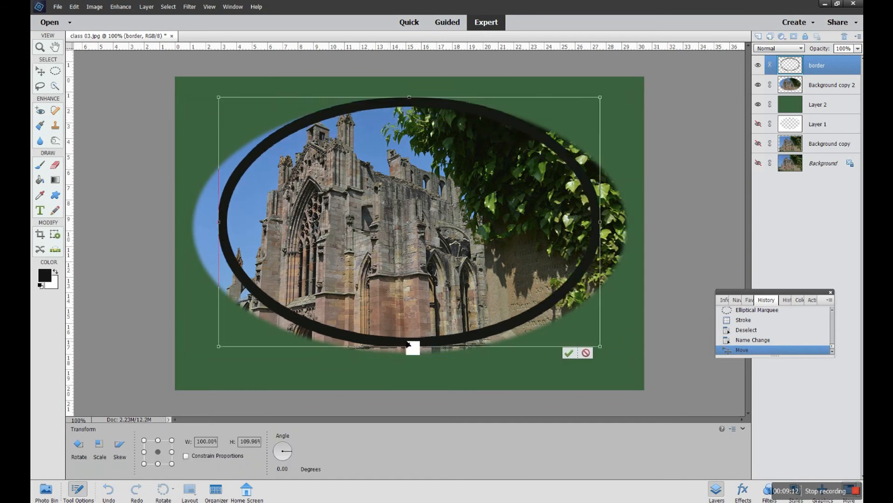
left_click_drag(411, 350, 412, 365)
left_click_drag(219, 230, 188, 229)
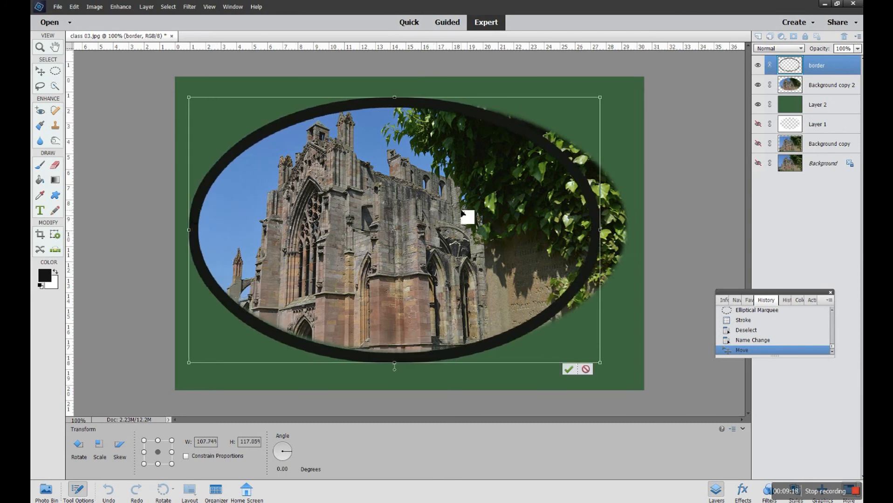
left_click_drag(601, 231, 635, 238)
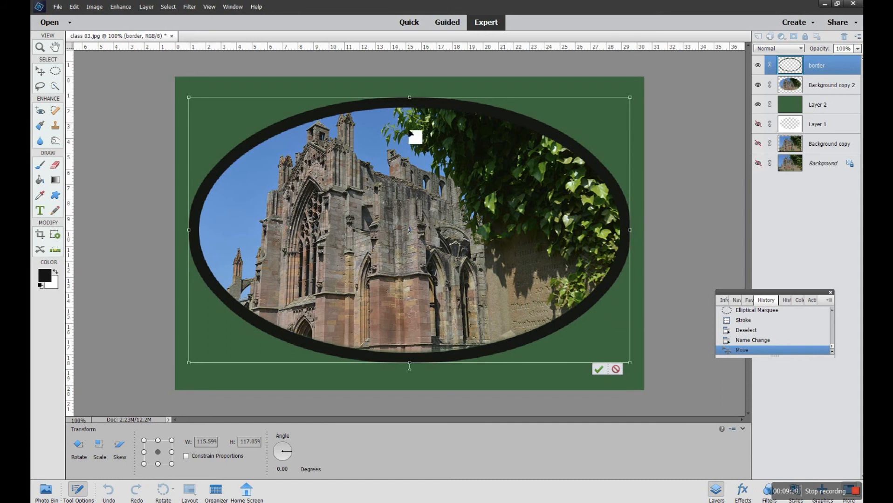
left_click(599, 369)
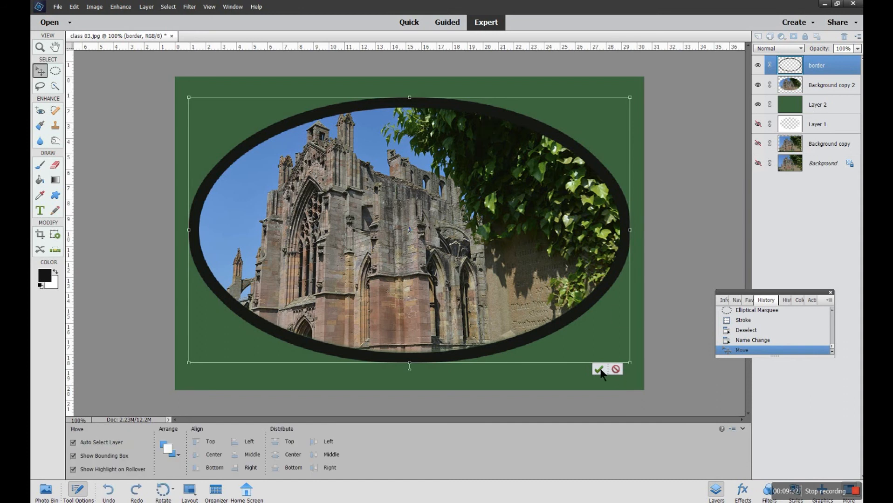
Step: Make the green Layer 2 the active layer
left_click(829, 94)
left_click(825, 108)
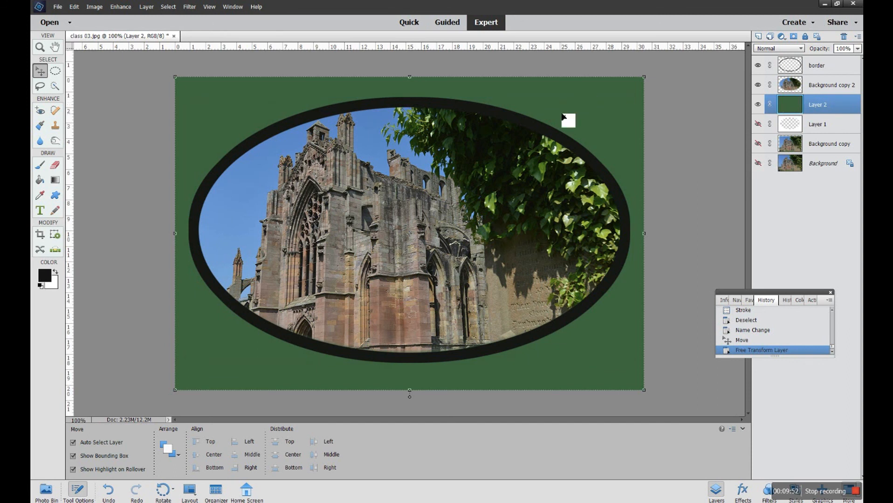
left_click_drag(795, 109, 599, 123)
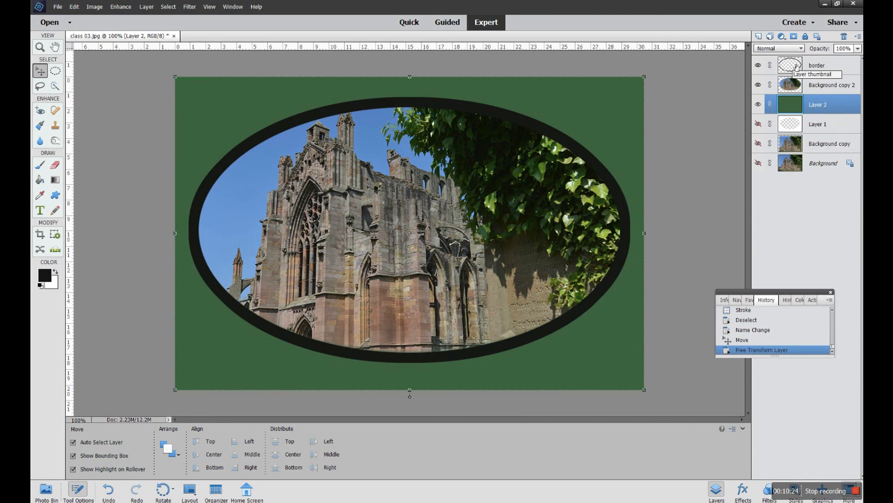
mouse_move(794, 68)
left_mouse_down()
mouse_move(337, 183)
mouse_move(79, 157)
left_mouse_up()
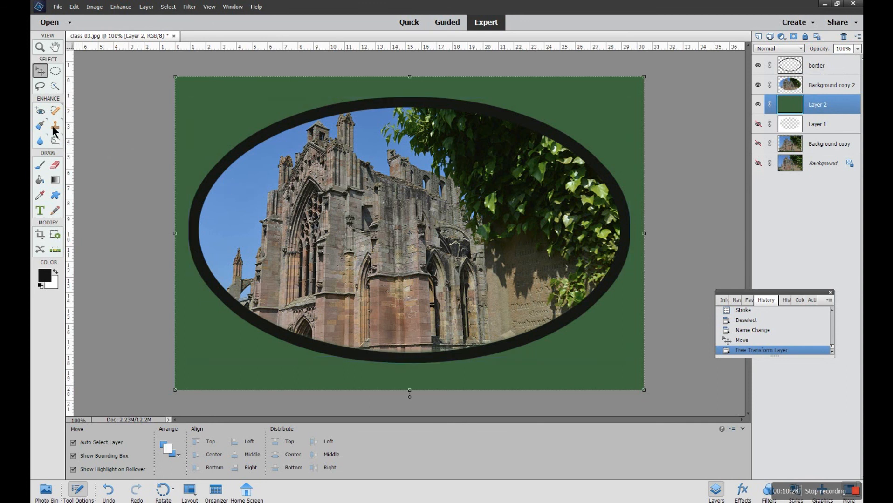